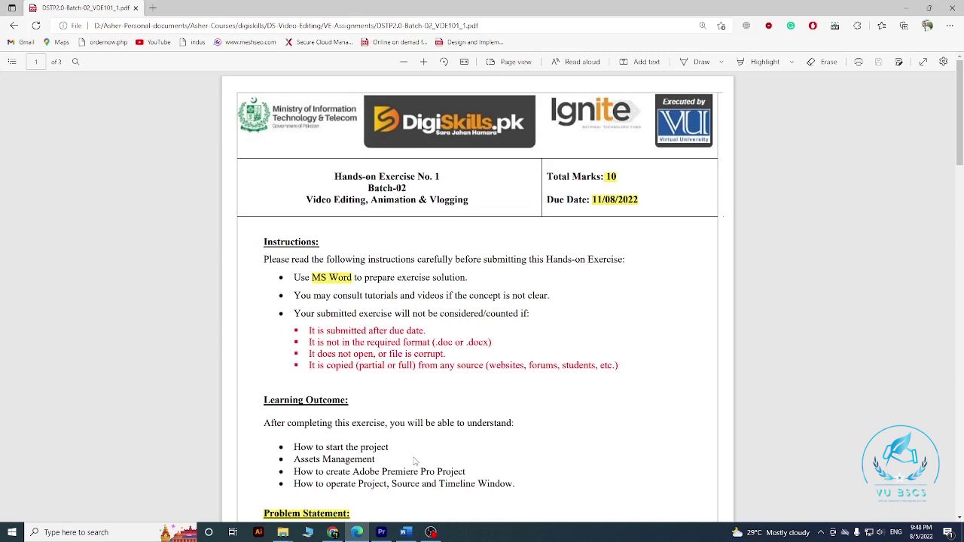
left_click(381, 532)
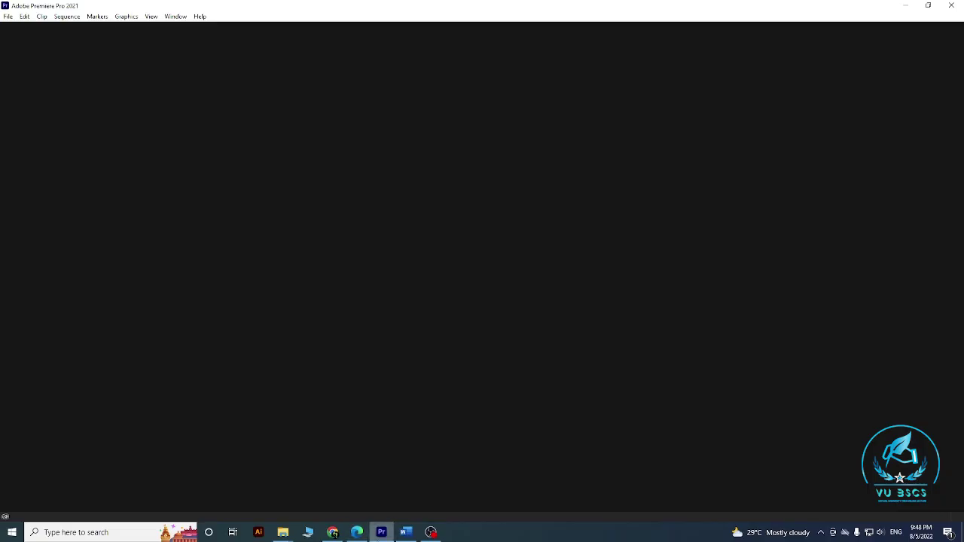
left_click(333, 533)
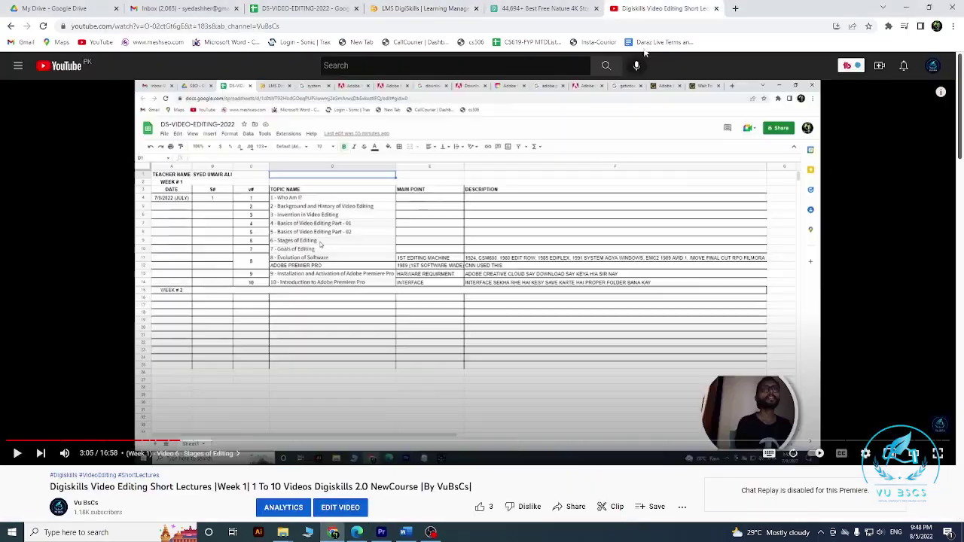
left_click(648, 8)
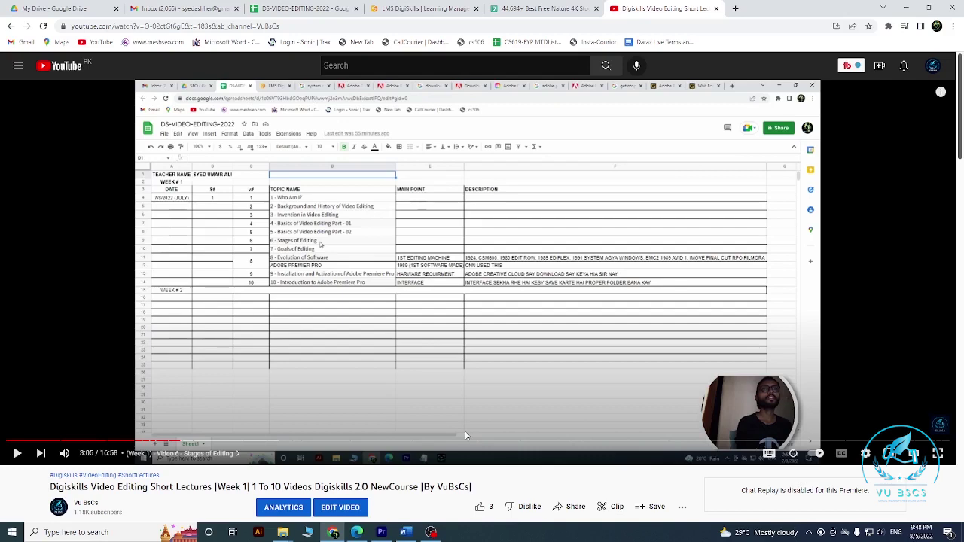
- Check the Problem Statement in the exercise PDF, and create a folder named video-editing-premier-pro on the D: drive in File Explorer
left_click(360, 532)
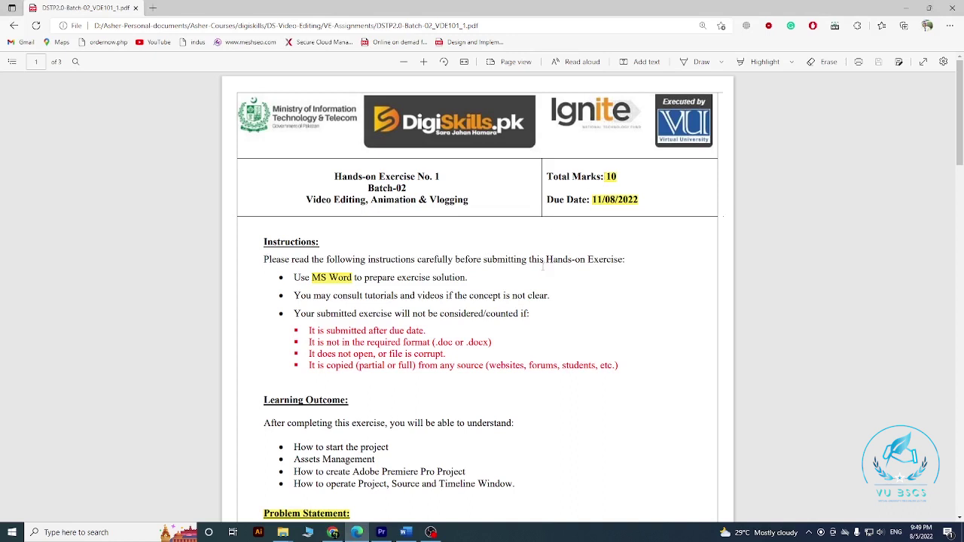
scroll(542, 265, "down", 5)
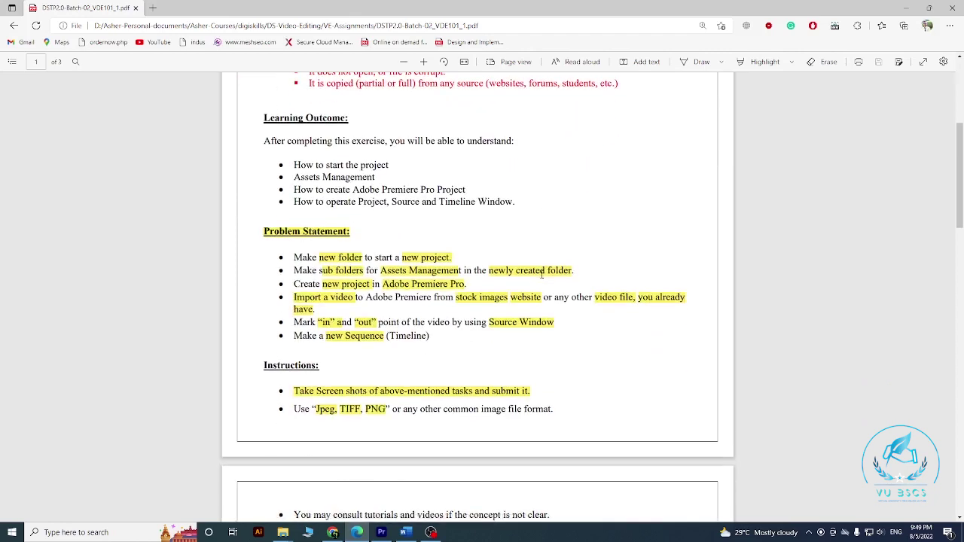
scroll(541, 275, "up", 1)
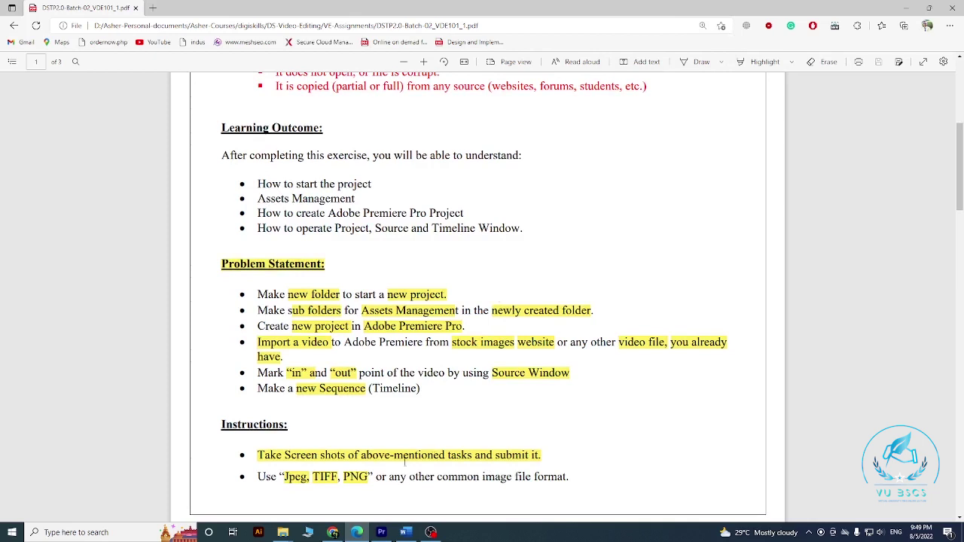
mouse_move(286, 535)
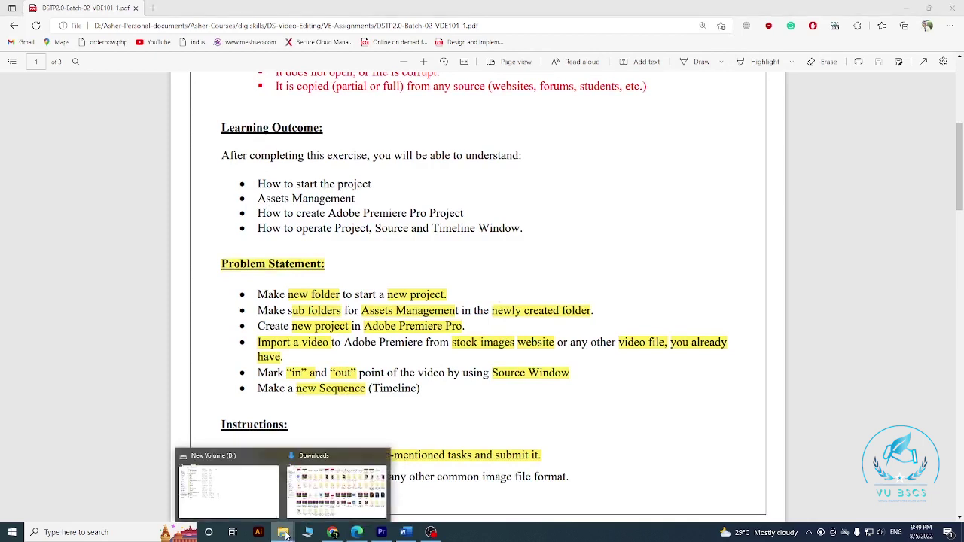
left_click(266, 511)
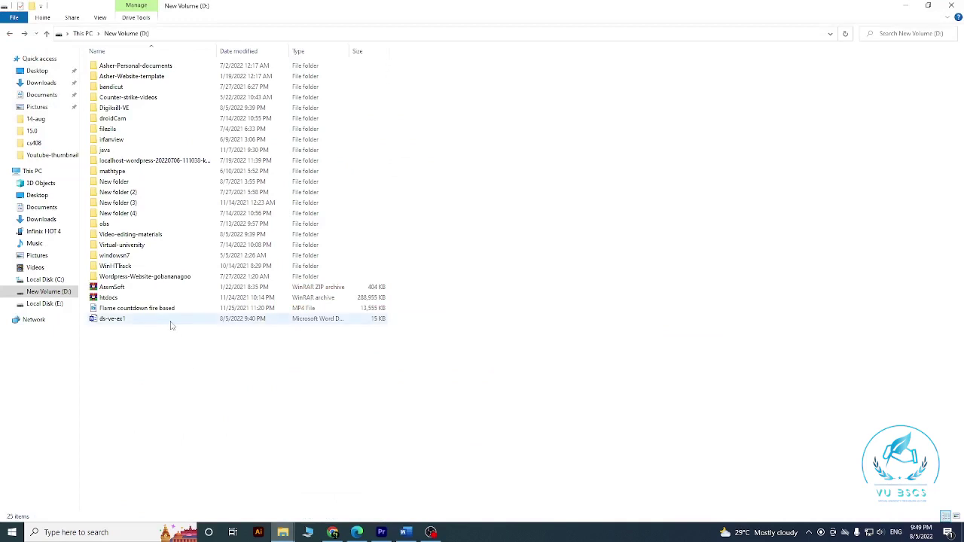
left_click(54, 294)
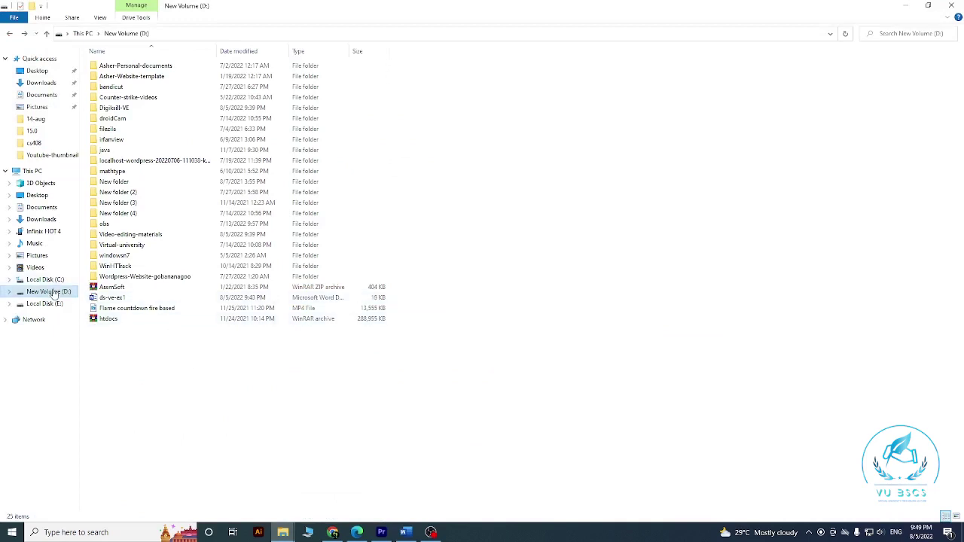
right_click(133, 363)
mouse_move(211, 332)
left_click(273, 333)
type("video-editing")
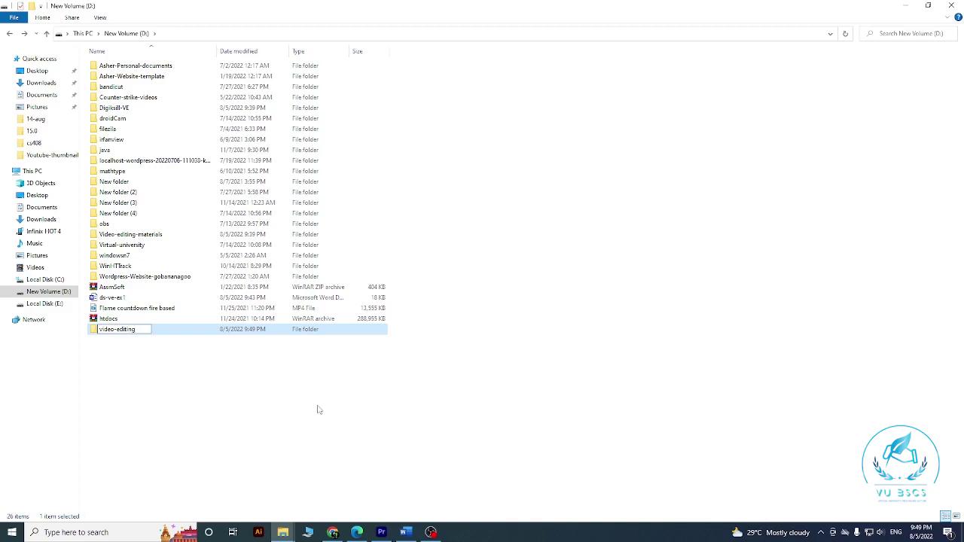
type("-premier-pro")
key("Return")
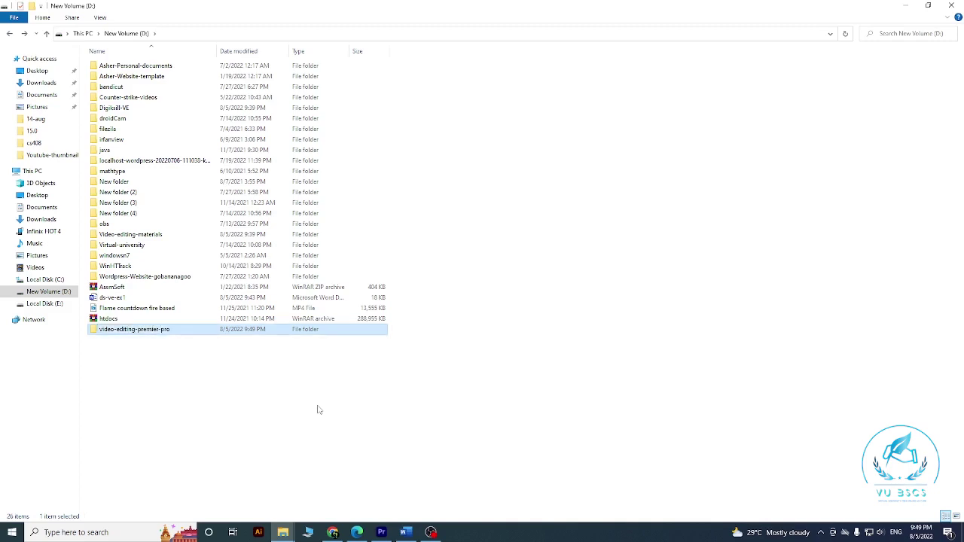
- Return to the exercise PDF to check the tasks, and launch Snipping Tool
left_click(357, 532)
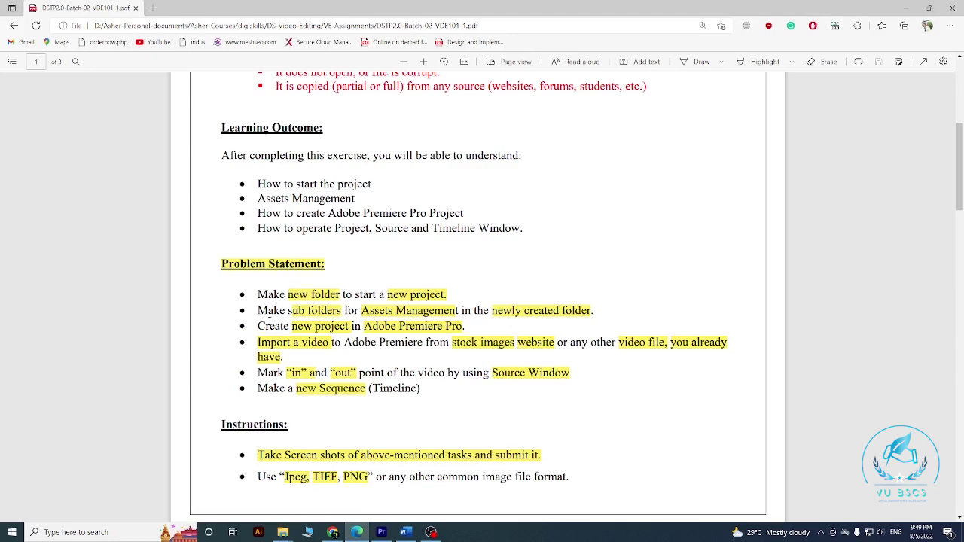
mouse_move(411, 535)
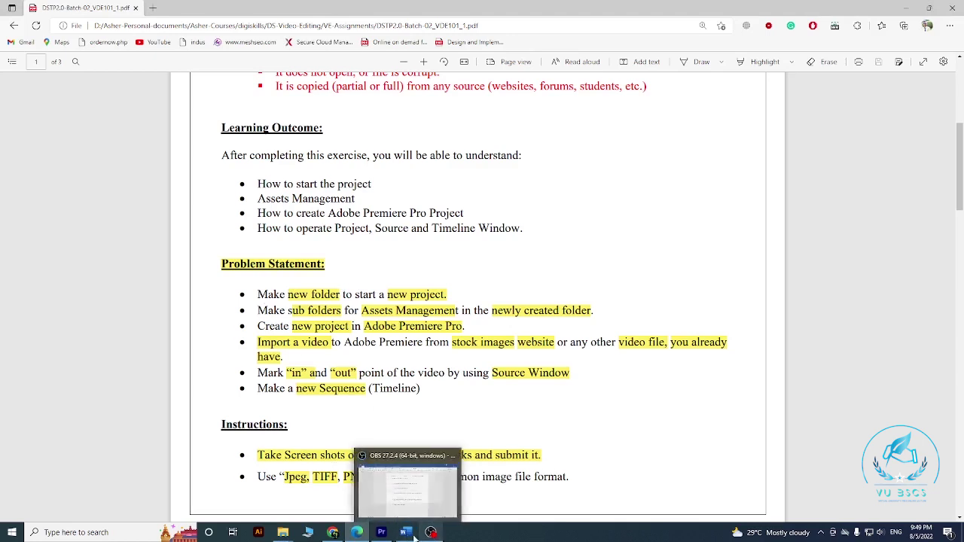
left_click(113, 533)
type("s")
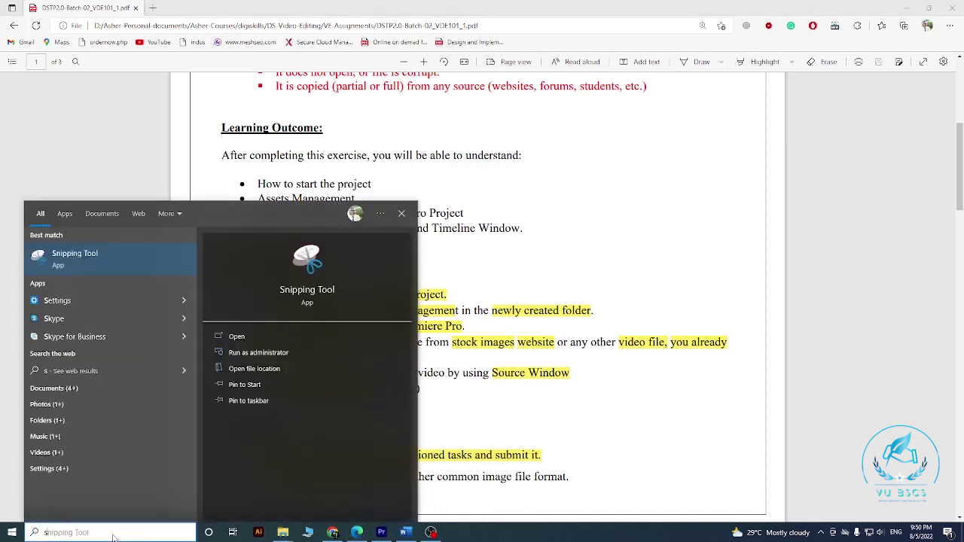
key("Return")
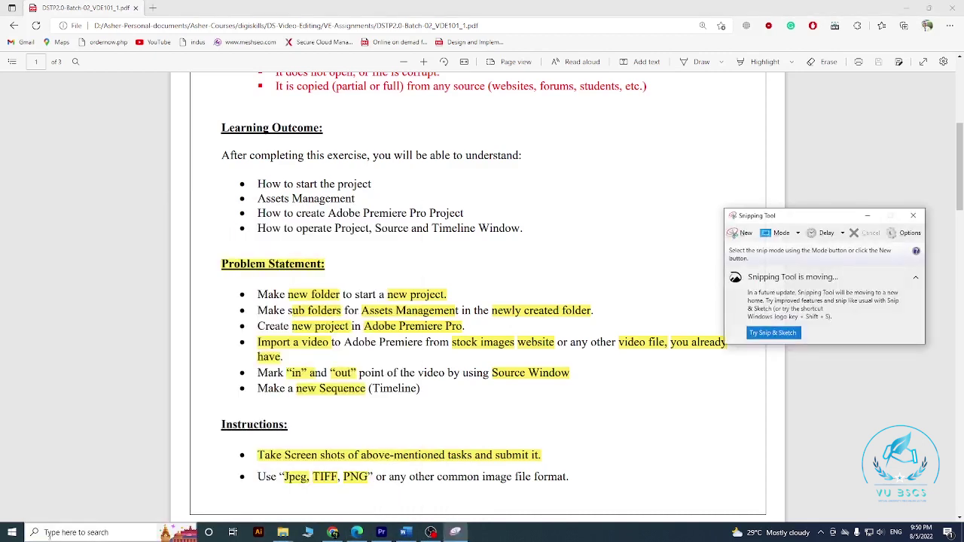
- Capture a Snipping Tool screenshot of the D: drive's folder listing and mark the video-editing-premier-pro folder with the pen
mouse_move(283, 532)
left_click(260, 494)
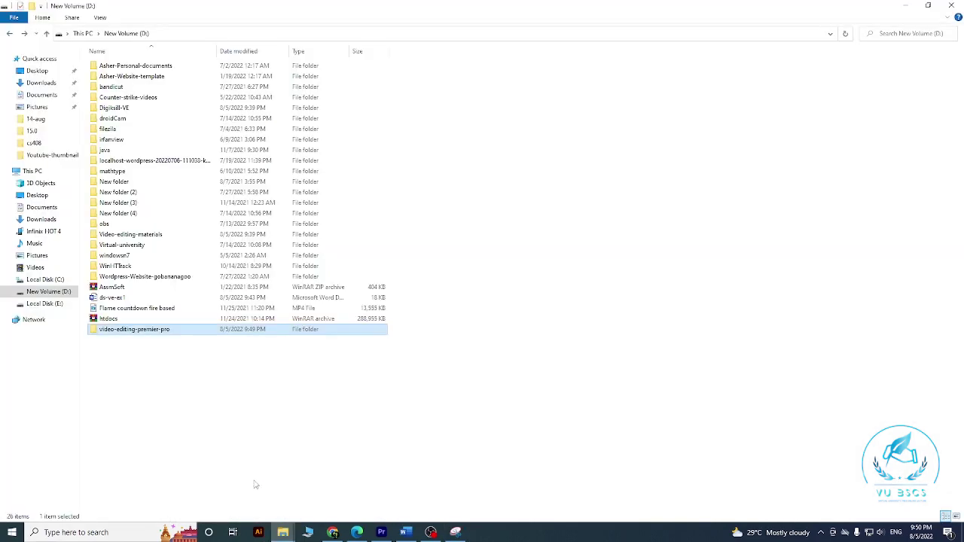
left_click(460, 533)
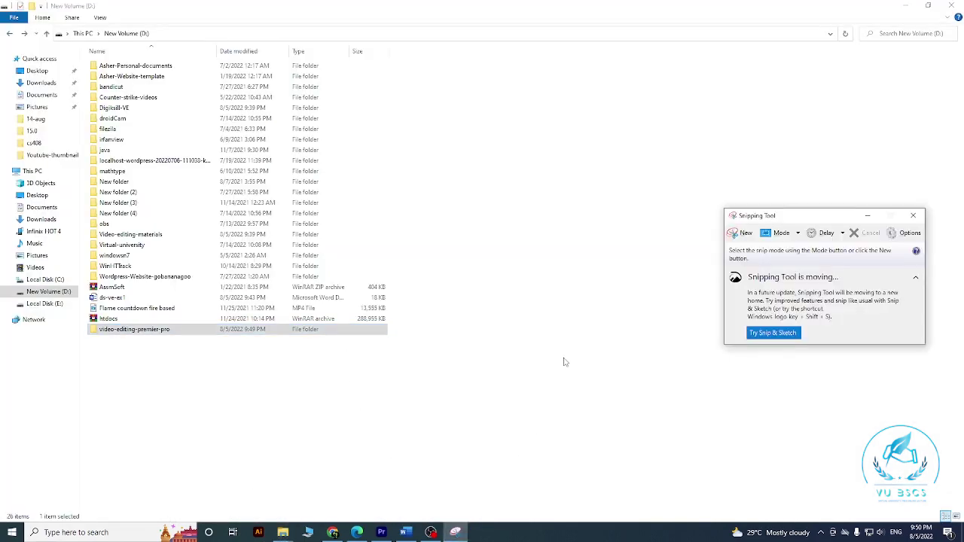
left_click(741, 233)
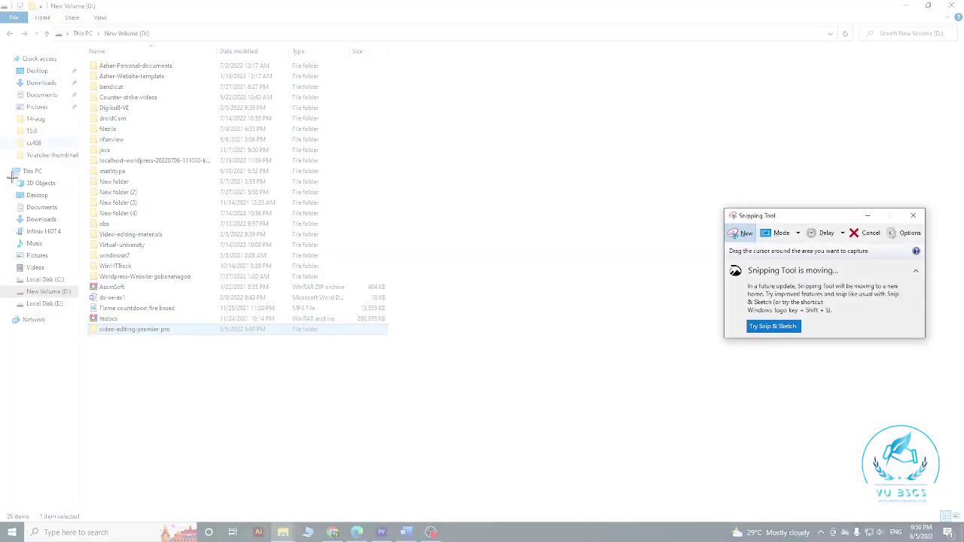
left_click_drag(2, 165, 497, 469)
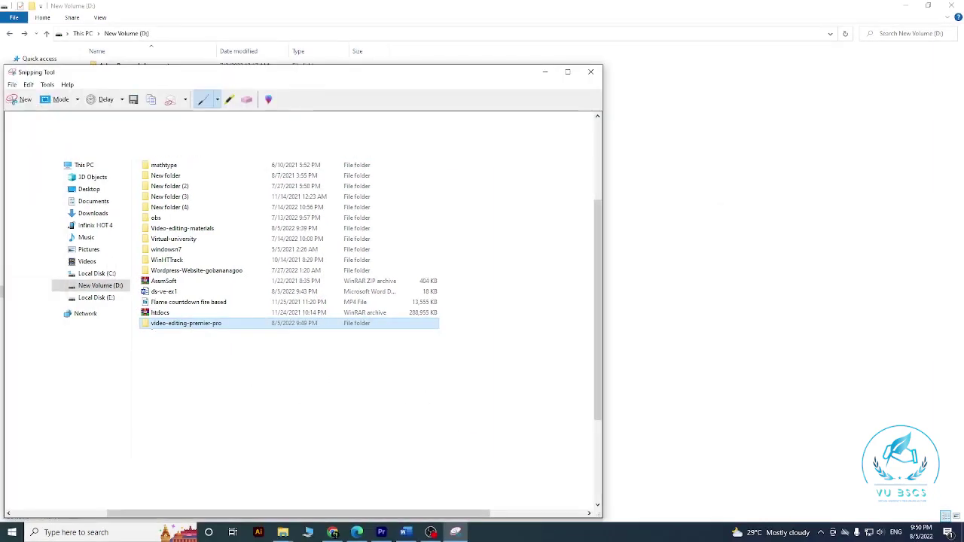
left_click_drag(199, 316, 214, 335)
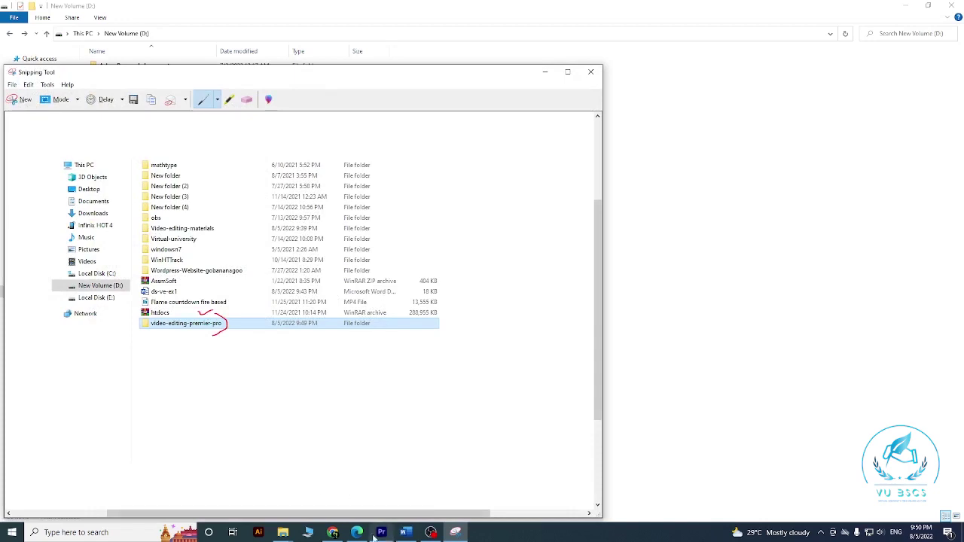
- Switch to the ds-ve-ex1 Word document and paste the screenshot under item 1, "Make a new folder to start a new project."
left_click(405, 533)
left_click(455, 160)
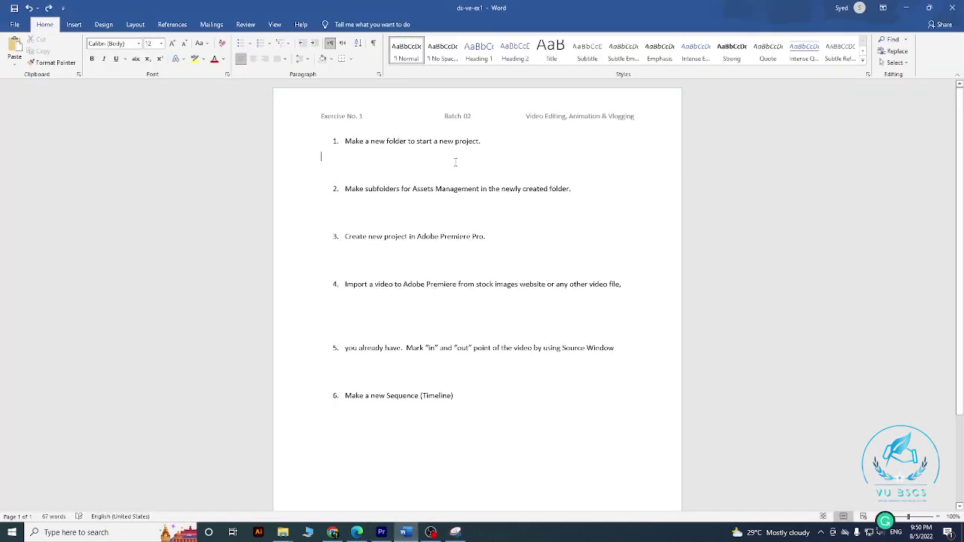
key("ctrl+v")
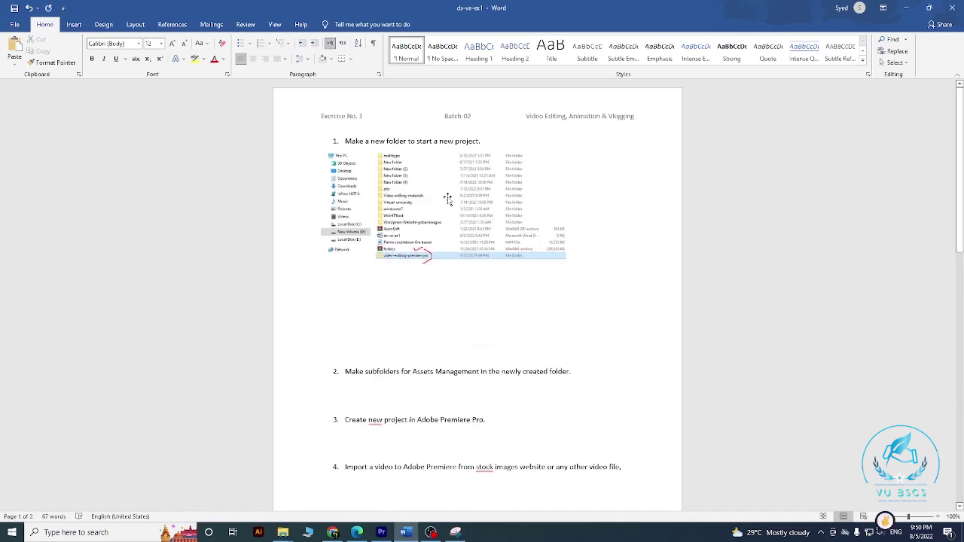
- Check the subfolder task in the exercise PDF, and create a digiskill-ex1 subfolder inside video-editing-premier-pro in File Explorer
left_click(357, 533)
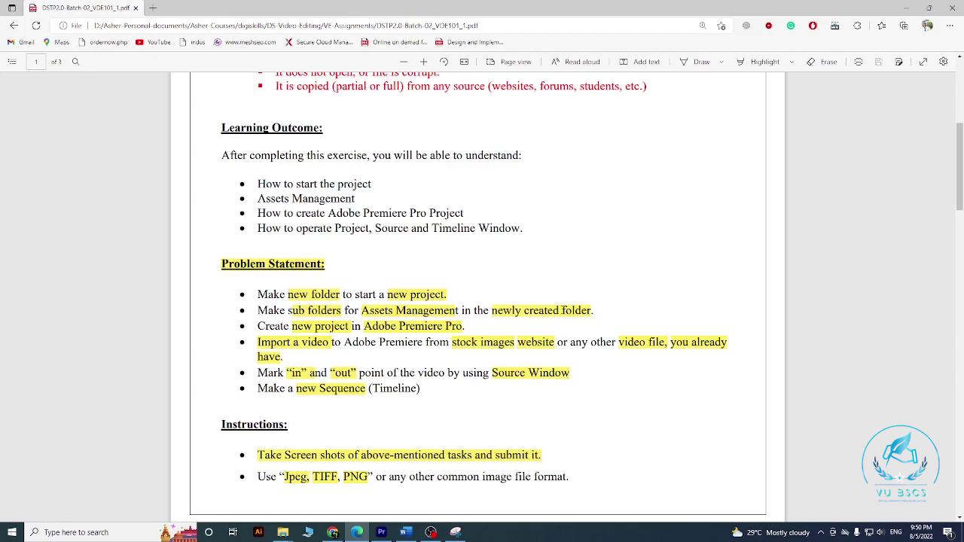
left_click(283, 533)
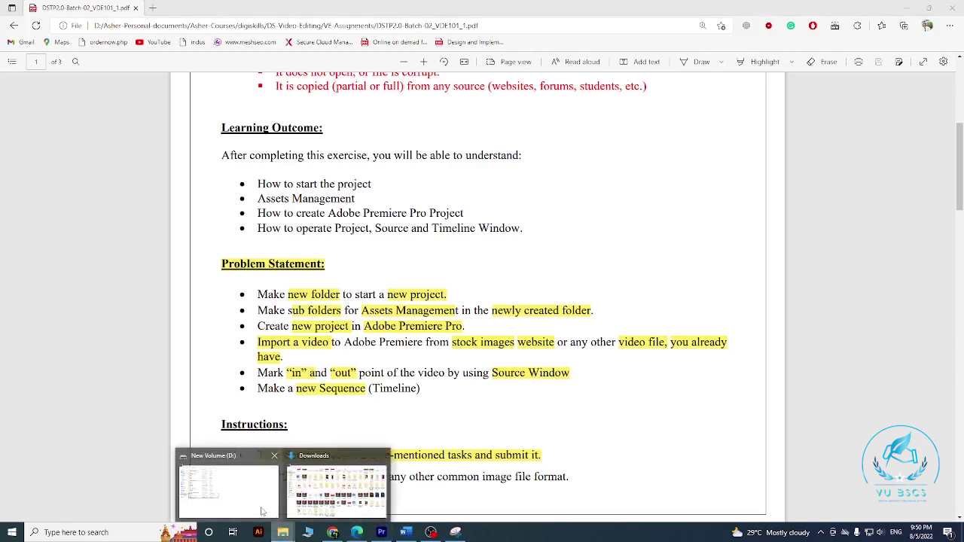
left_click(262, 512)
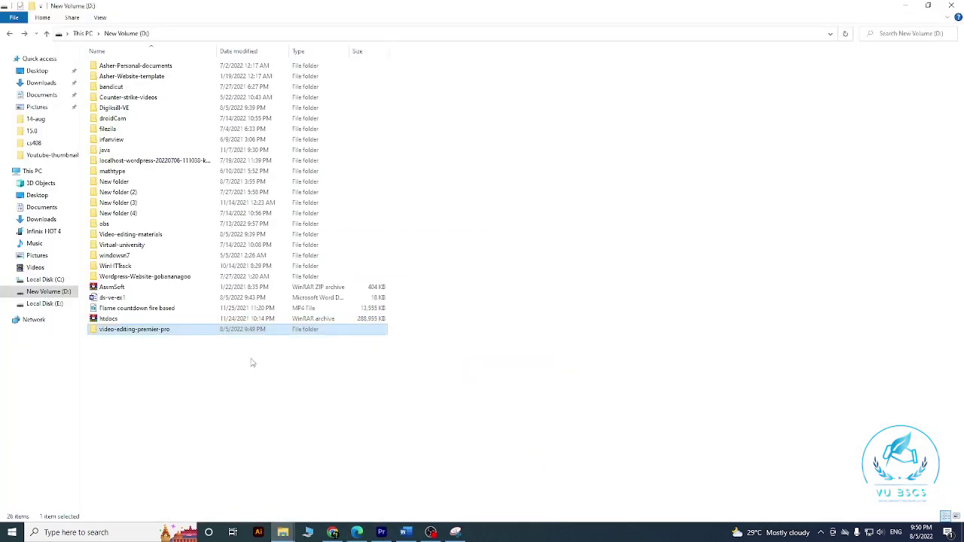
double_click(158, 330)
right_click(156, 223)
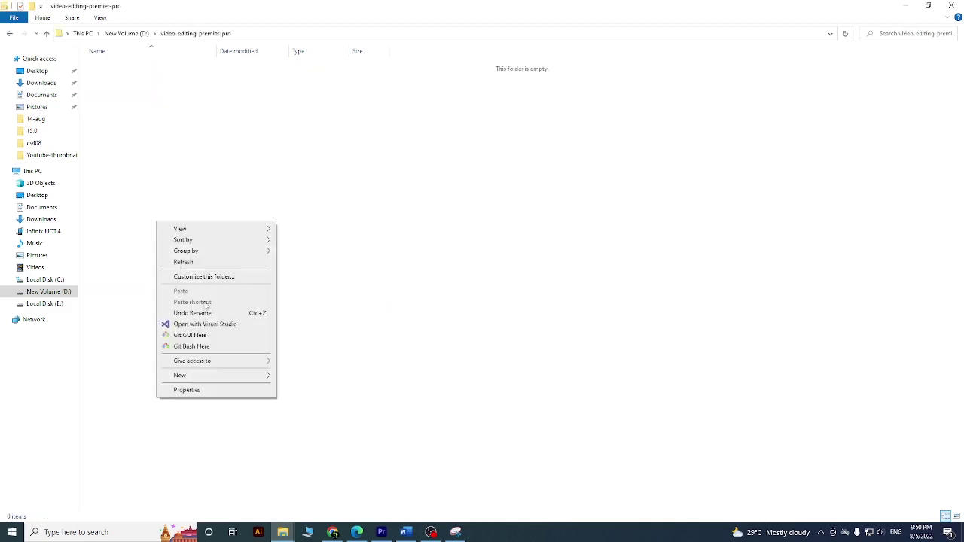
mouse_move(226, 376)
left_click(293, 379)
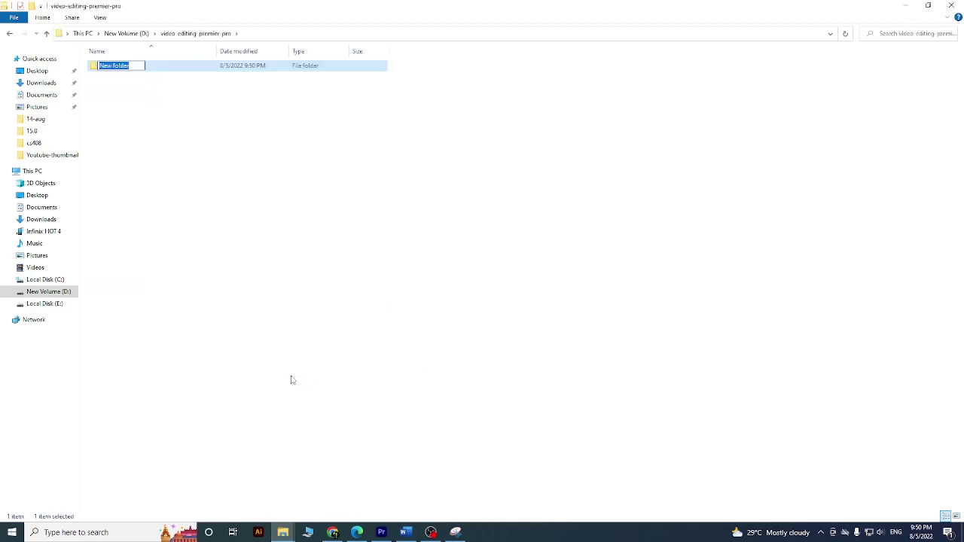
type("digiskill-ex1")
key("Return")
- Recheck the exercise PDF, and create an audio subfolder inside video-editing-premier-pro in File Explorer
left_click(357, 532)
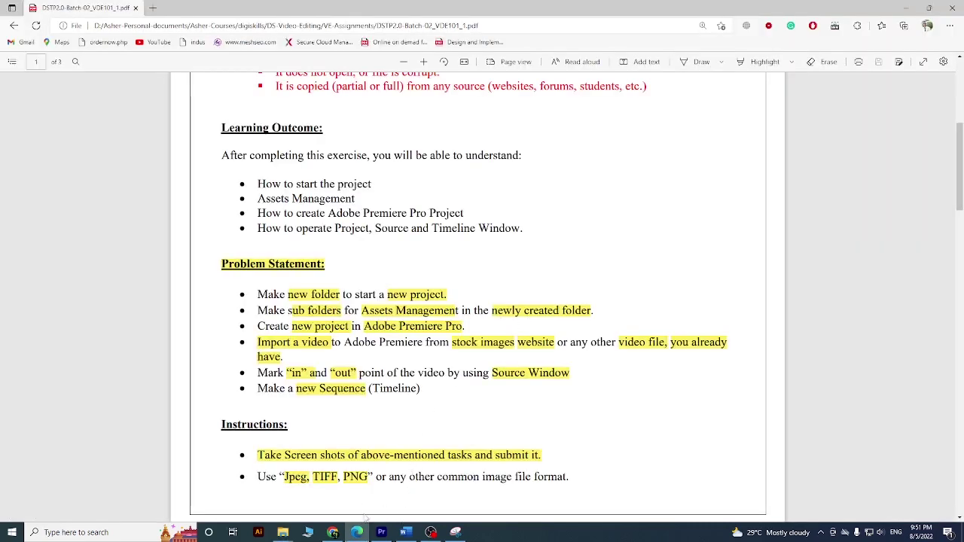
mouse_move(283, 535)
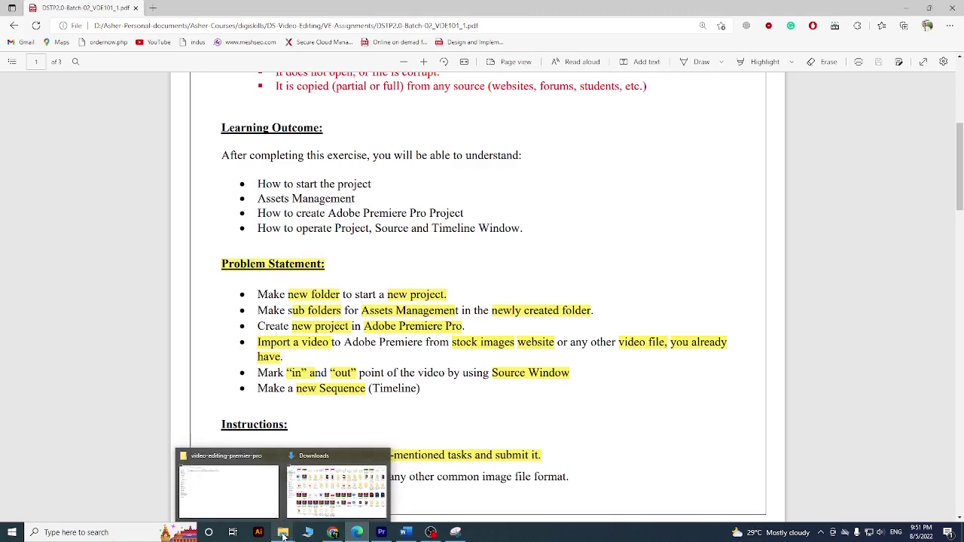
left_click(264, 512)
right_click(141, 140)
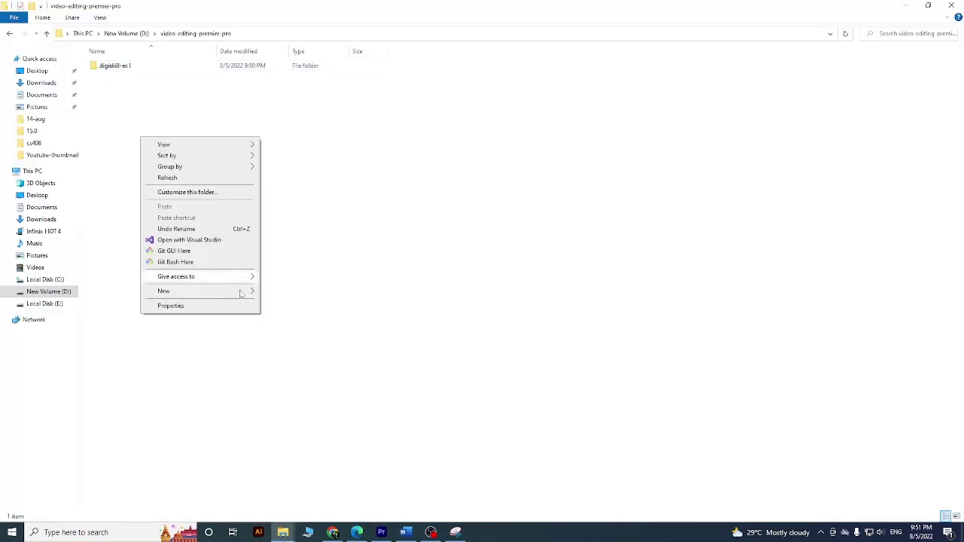
mouse_move(223, 292)
left_click(280, 291)
type("sud")
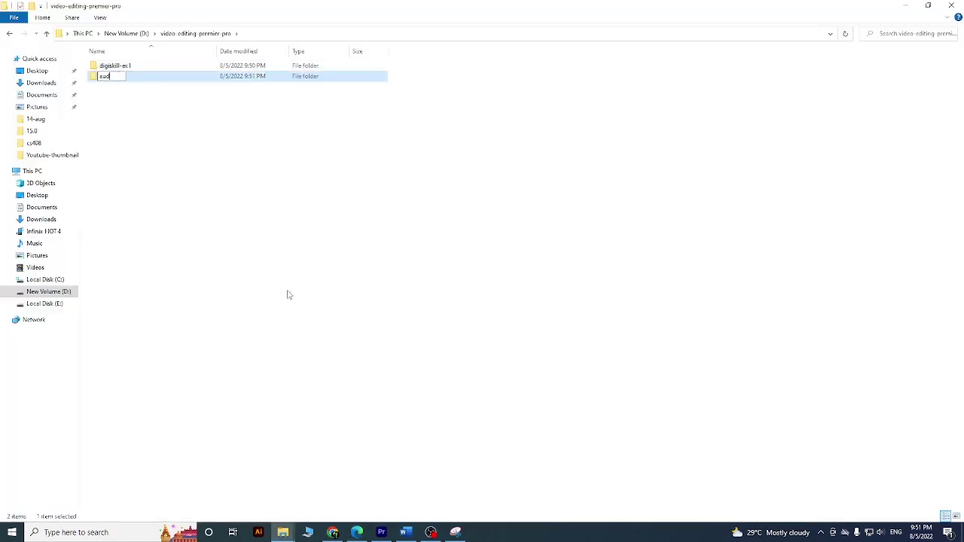
type("io")
key("Return")
- Create a subfolder named video inside video-editing-premier-pro
right_click(268, 251)
mouse_move(324, 405)
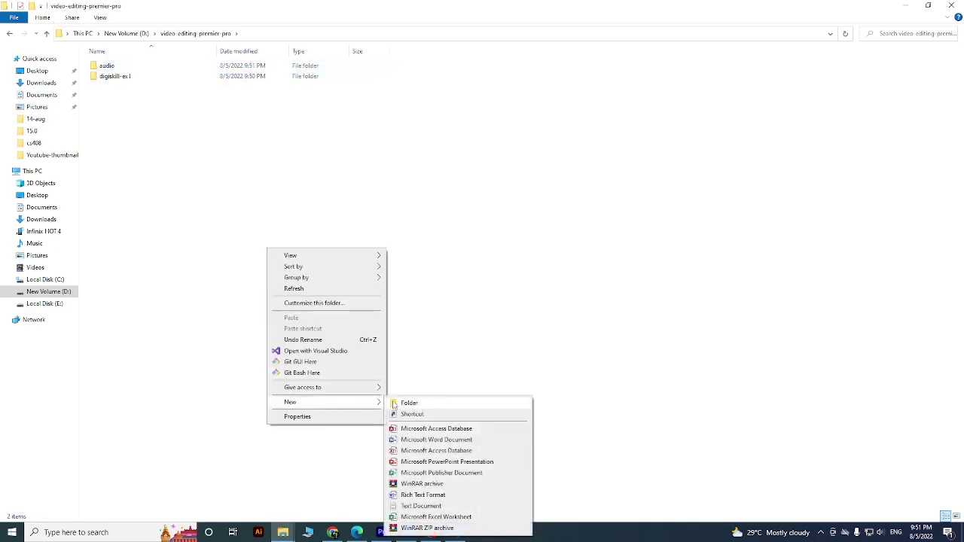
left_click(400, 403)
type("video")
key("Return")
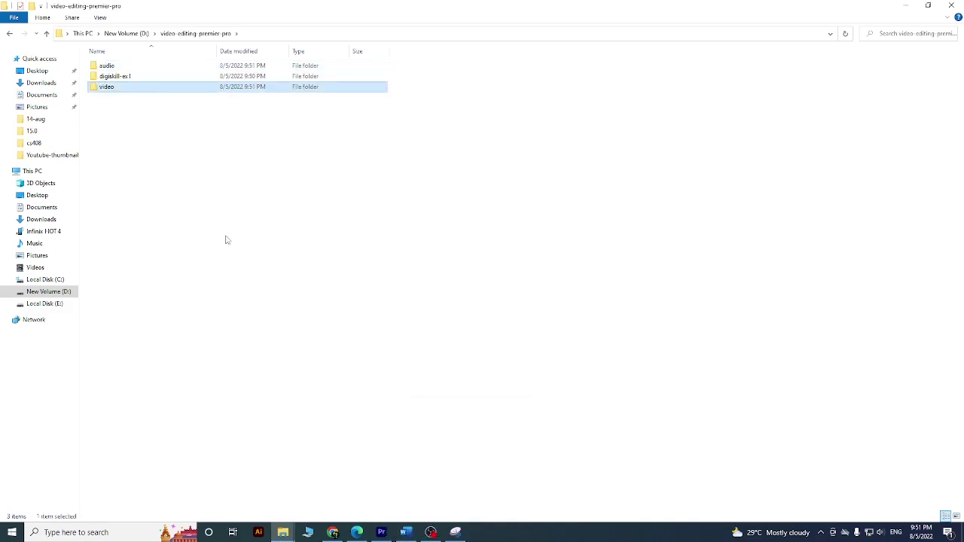
- Create a subfolder named projects inside video-editing-premier-pro
right_click(226, 237)
mouse_move(302, 390)
left_click(369, 392)
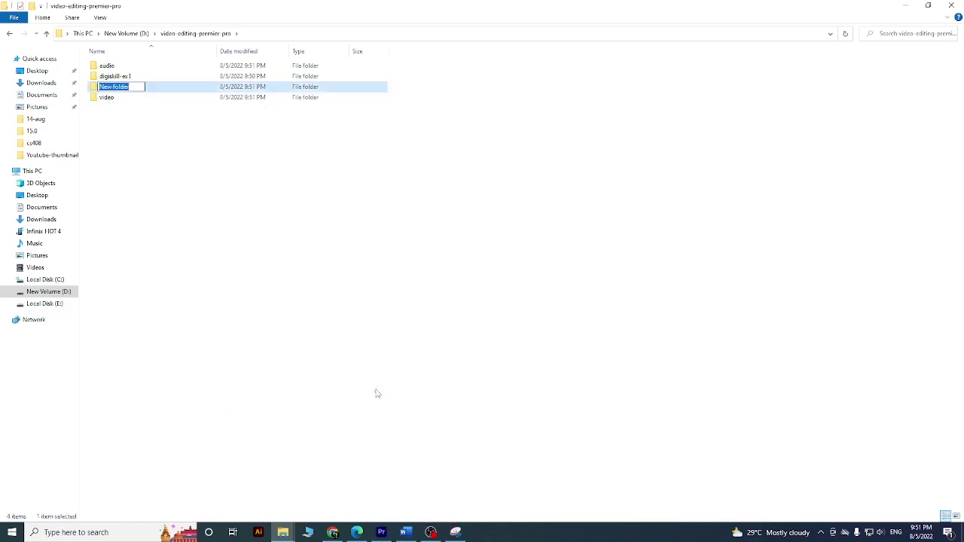
type("projects")
key("Return")
- Capture a screenshot of the subfolders in video-editing-premier-pro with Snipping Tool and paste it under task 2 in the Word document
left_click(457, 532)
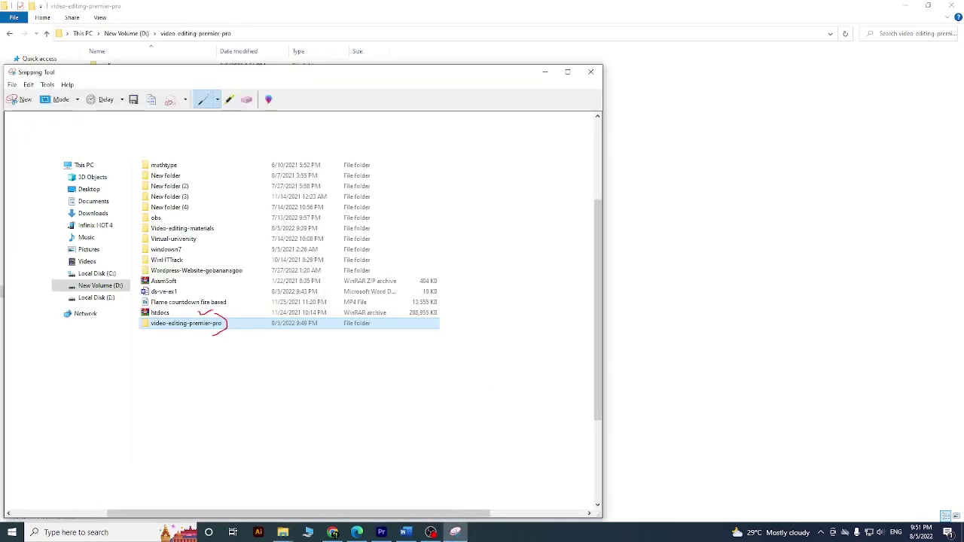
left_click(19, 98)
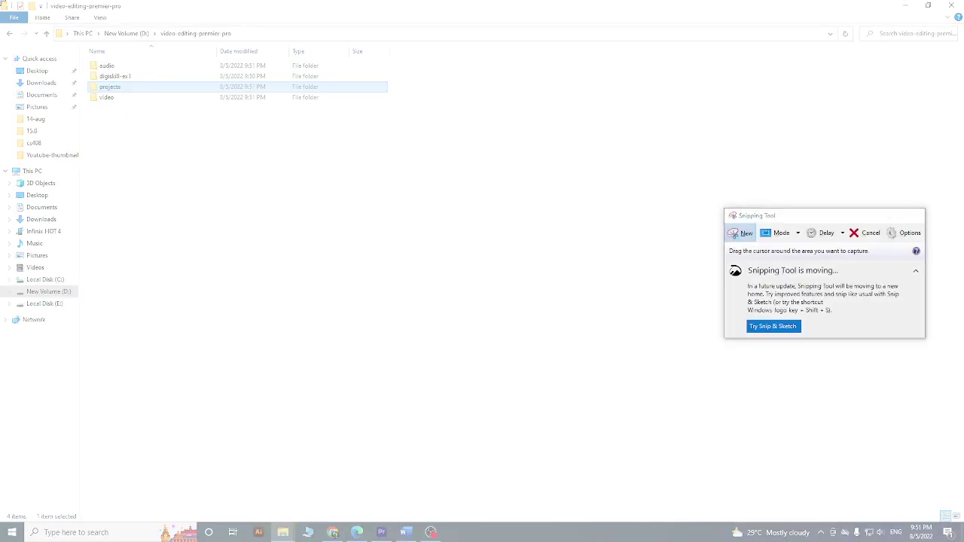
left_click_drag(1, 1, 723, 413)
left_click(405, 533)
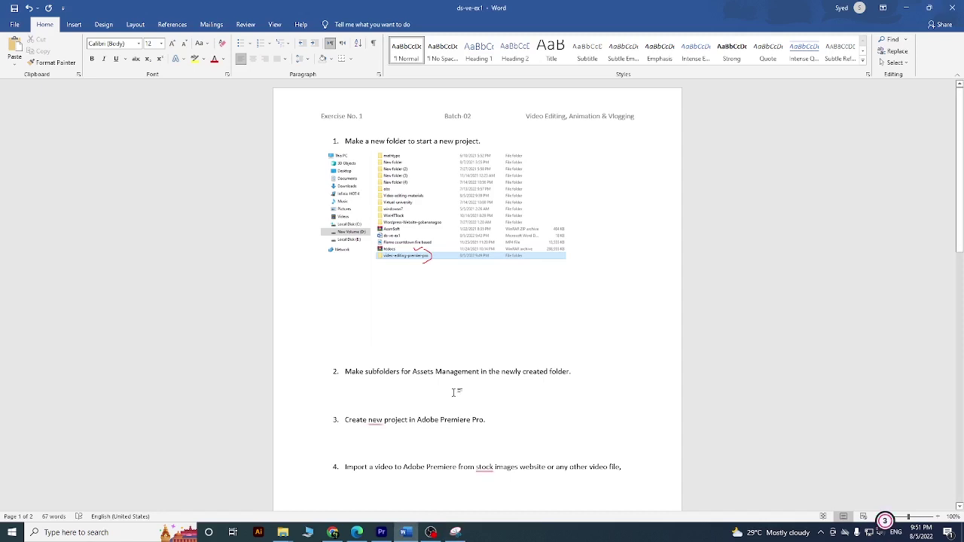
key("ctrl+v")
scroll(454, 390, "down", 3)
scroll(467, 368, "down", 8)
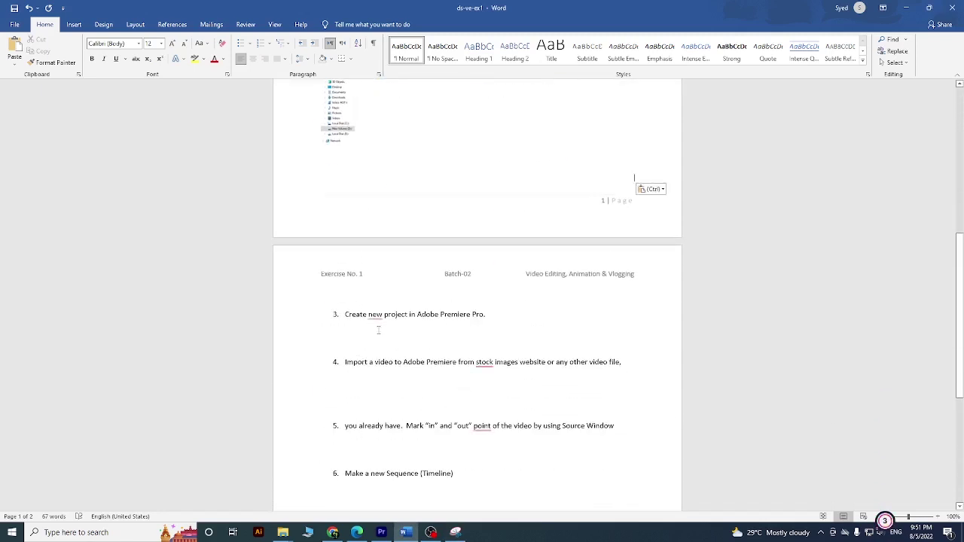
- Check the next task in the exercise PDF, and start a new Premiere Pro project named digiskills-video-editing-ex-1
left_click(357, 532)
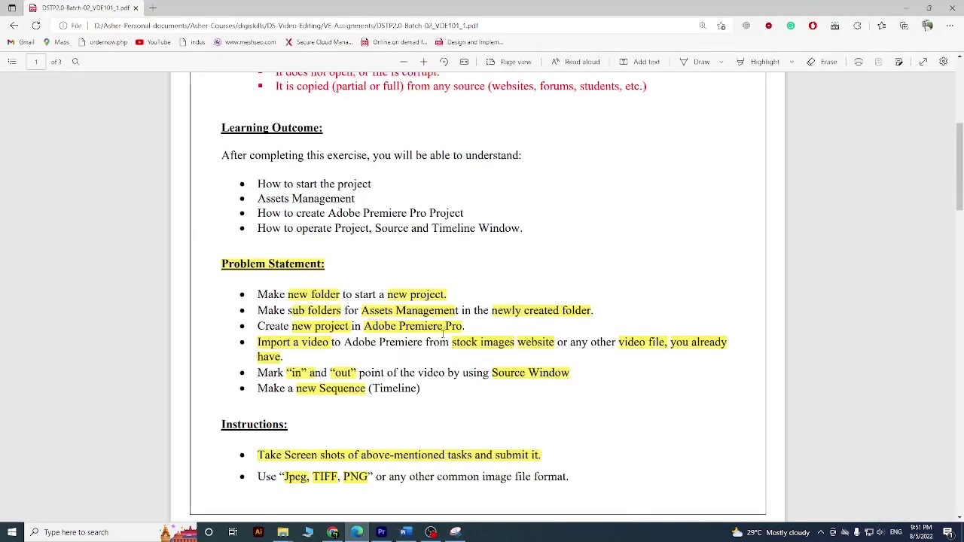
mouse_move(382, 533)
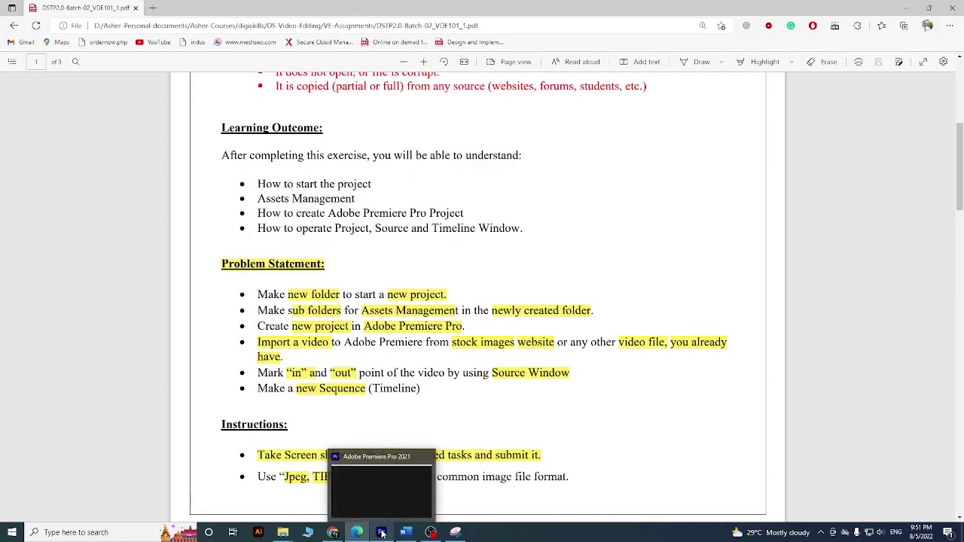
left_click(382, 533)
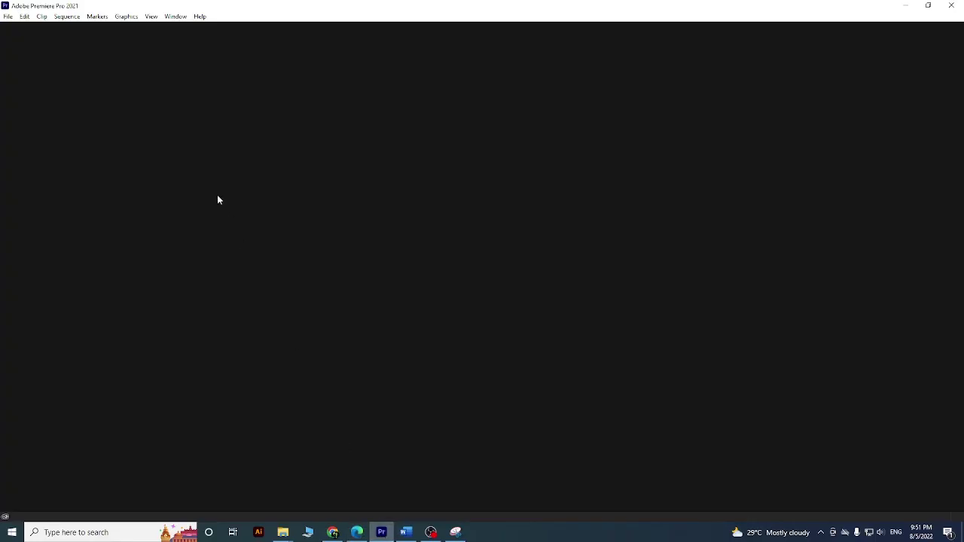
left_click(8, 15)
mouse_move(54, 30)
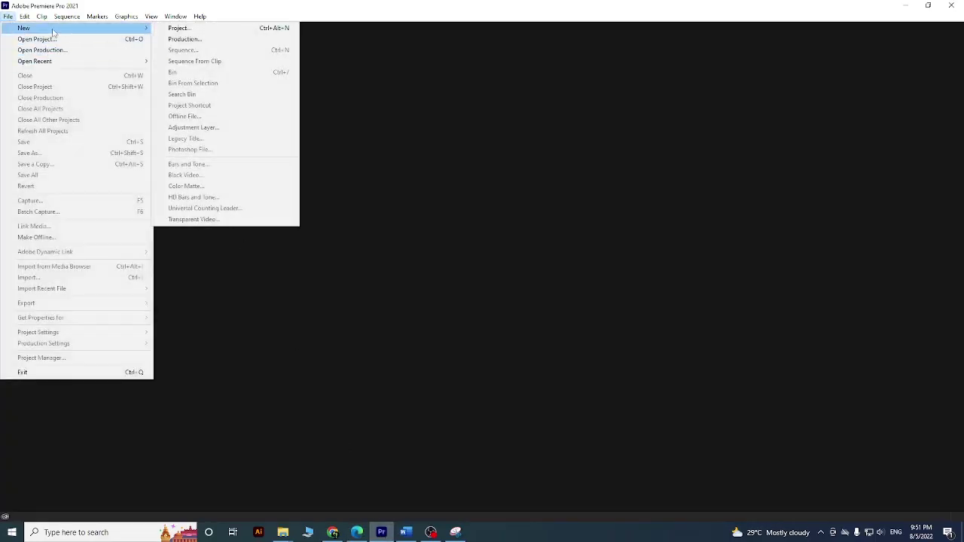
left_click(211, 30)
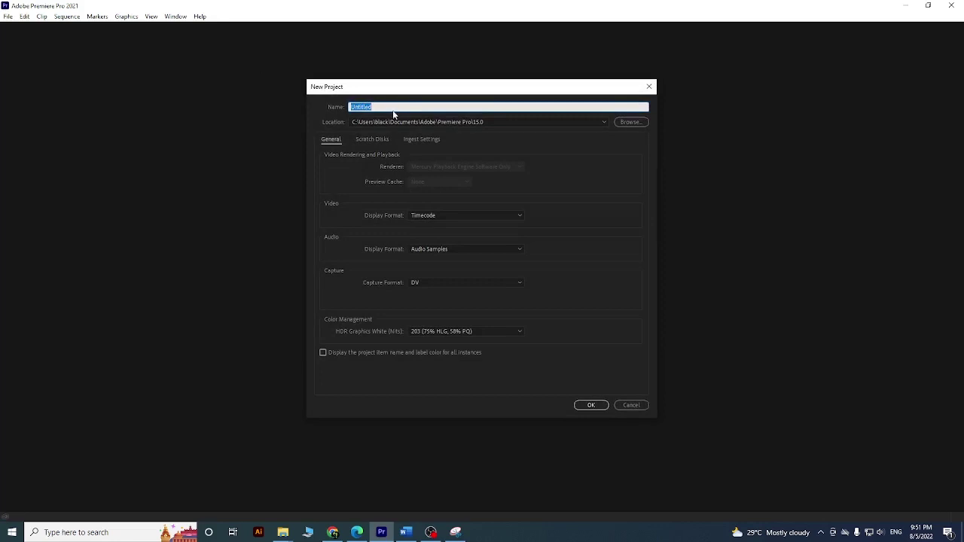
type("digiskills-video-editing-ex-1")
- Set the project location to the projects subfolder of video-editing-premier-pro on drive D: and create the project
left_click(637, 125)
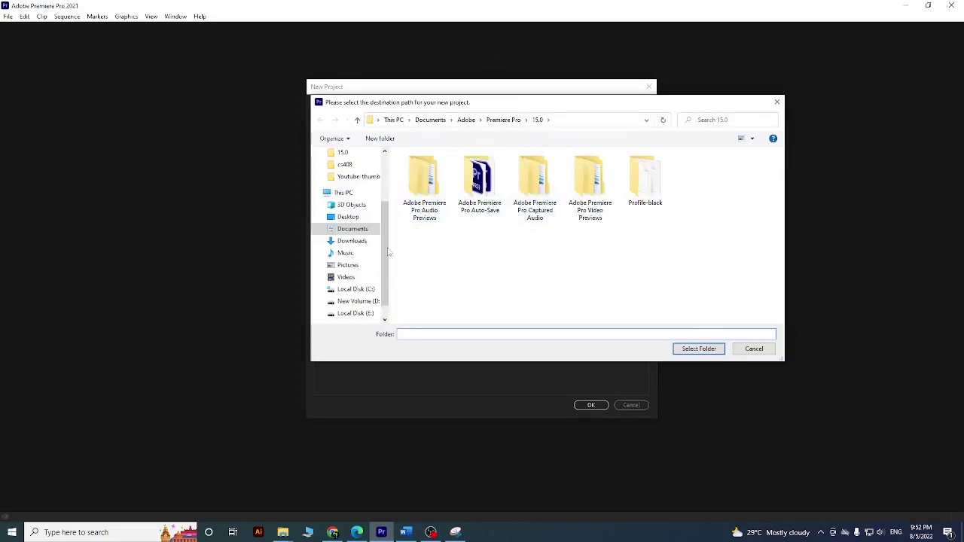
left_click(355, 300)
scroll(452, 302, "down", 5)
scroll(656, 301, "down", 1)
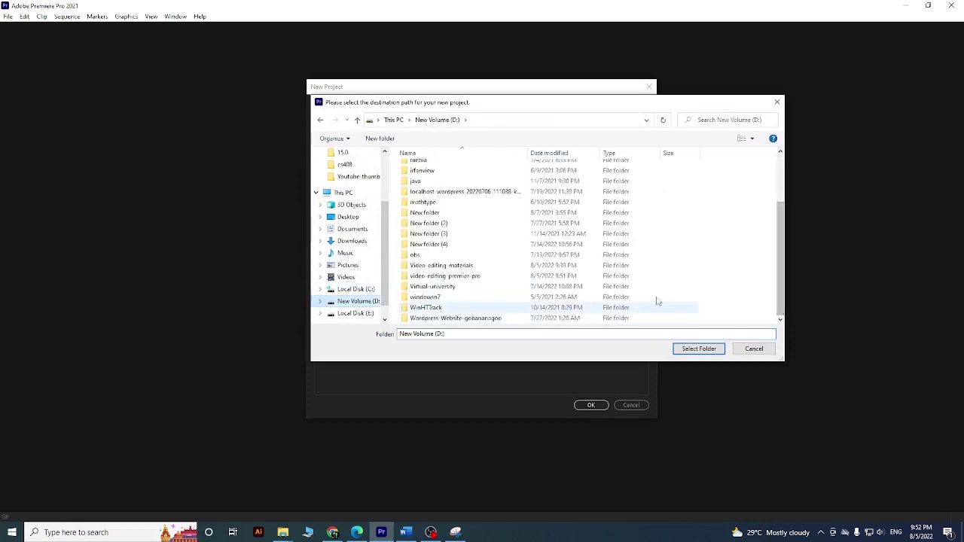
left_click_drag(780, 208, 779, 256)
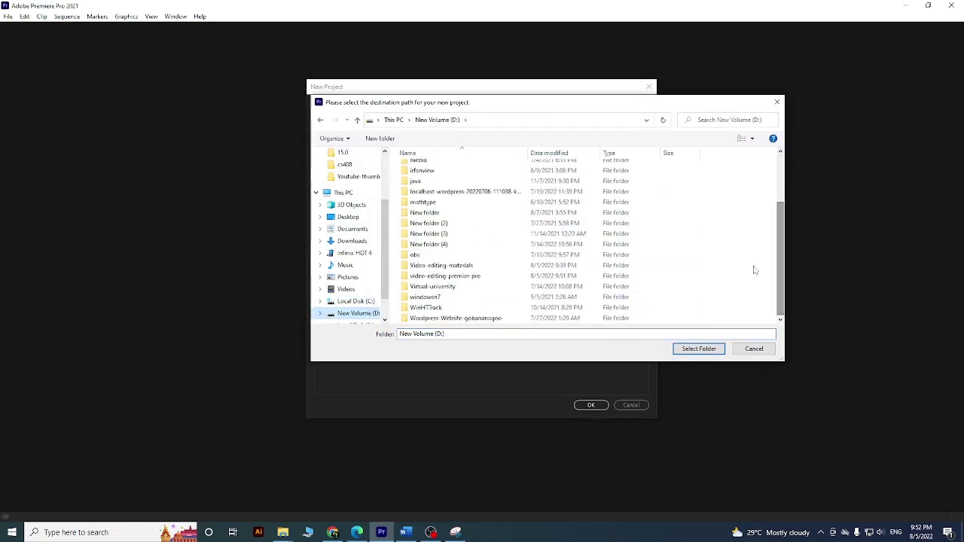
double_click(461, 277)
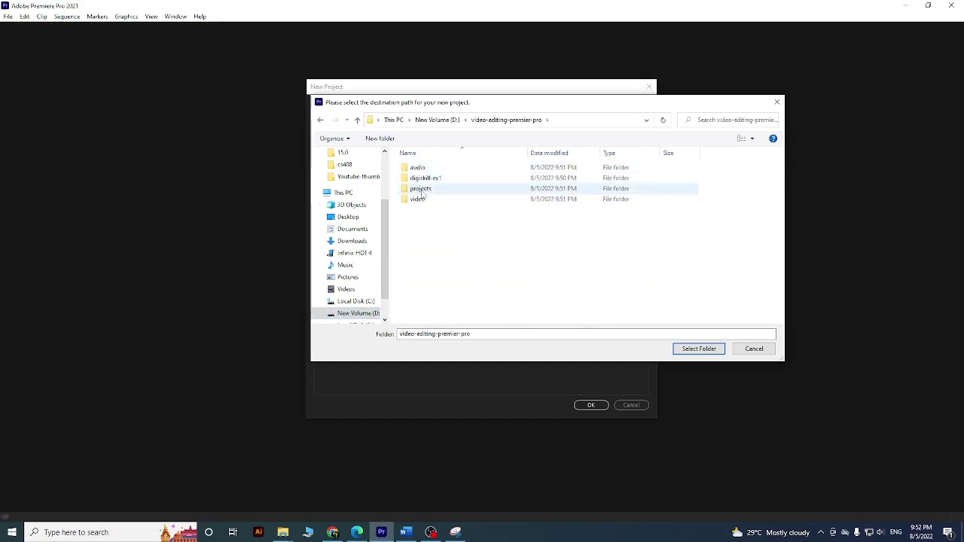
double_click(423, 190)
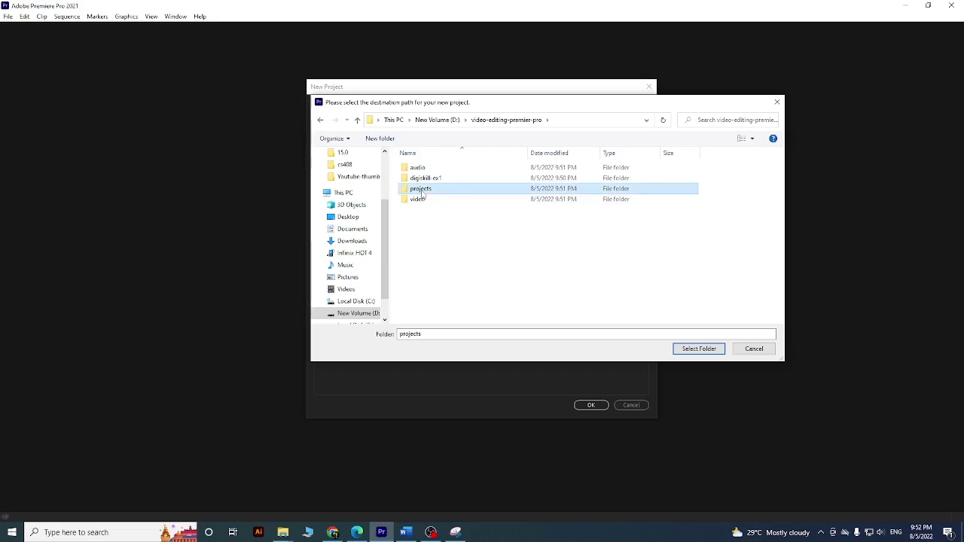
left_click(701, 349)
left_click(590, 406)
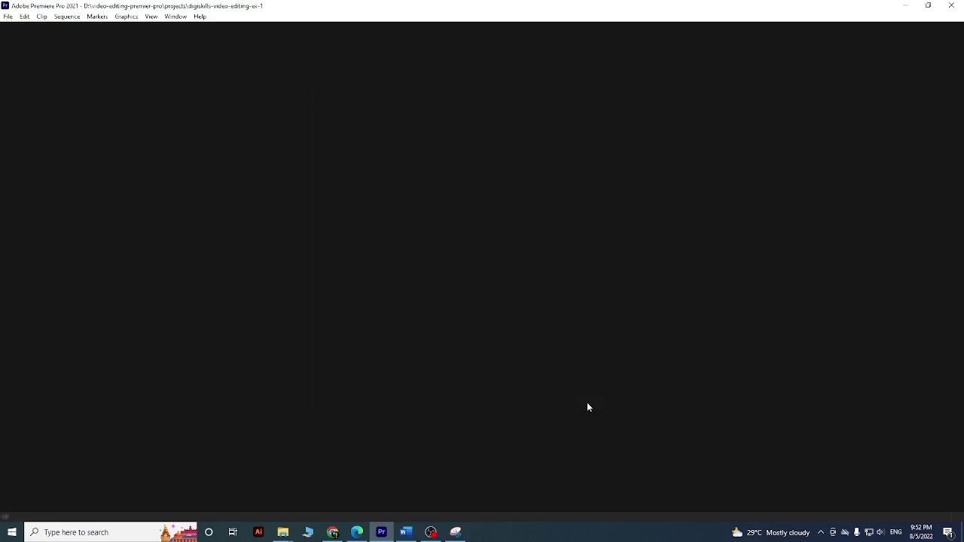
- Recheck the exercise PDF, and capture a screenshot of the projects folder containing the digiskills-video-editing-ex-1 file in File Explorer
left_click(357, 533)
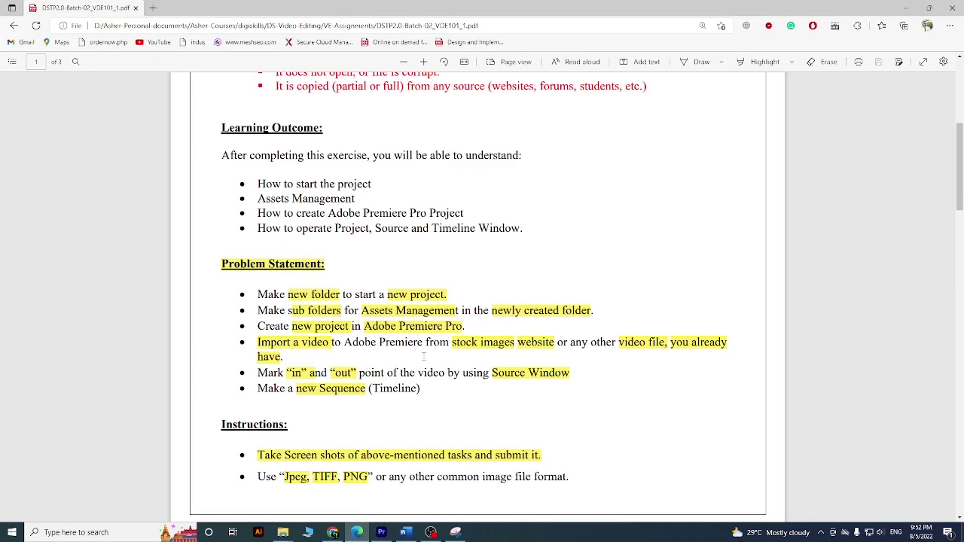
mouse_move(283, 533)
left_click(233, 492)
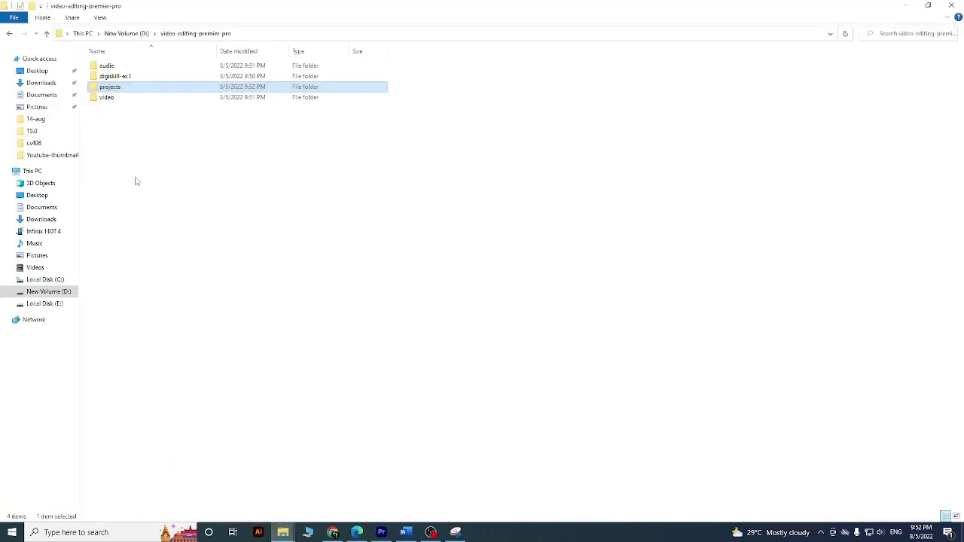
double_click(110, 88)
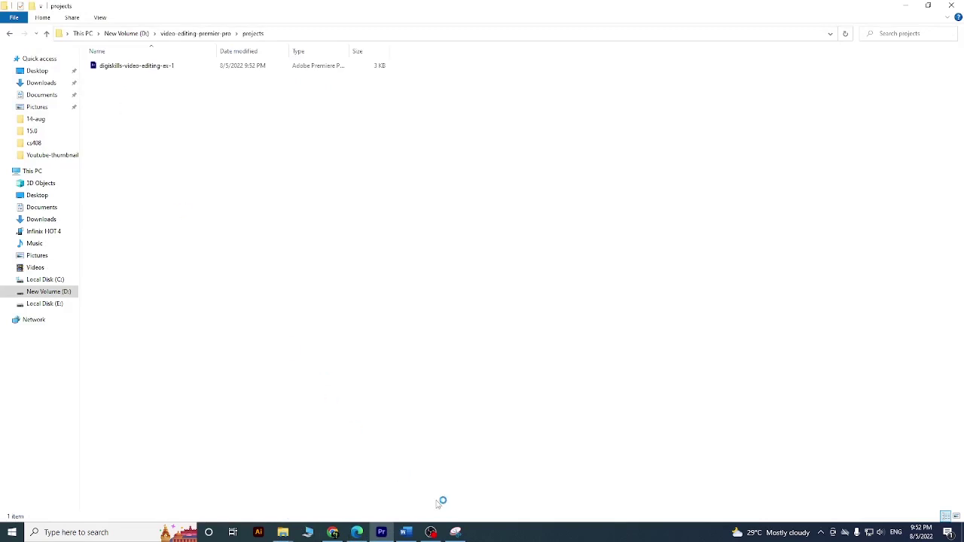
left_click(456, 533)
left_click(21, 35)
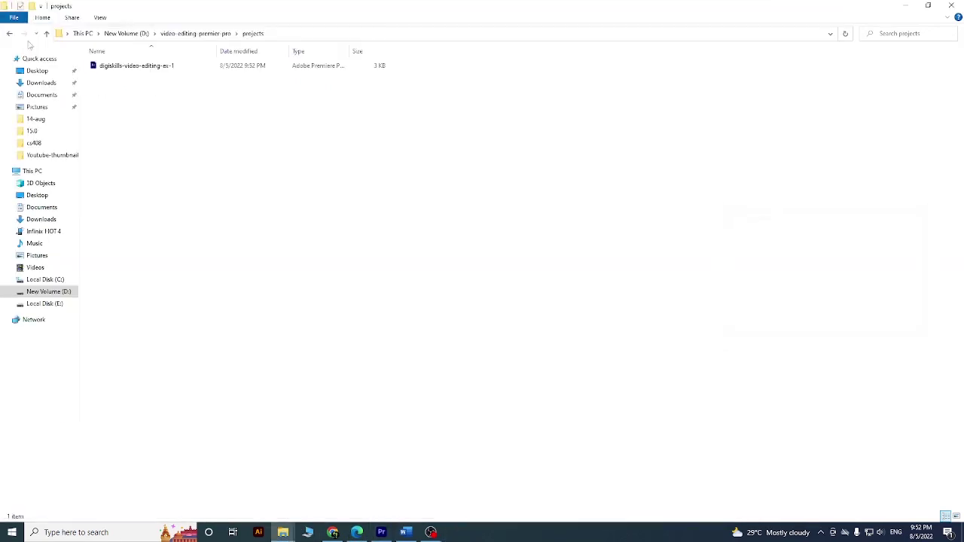
left_click_drag(1, 1, 572, 351)
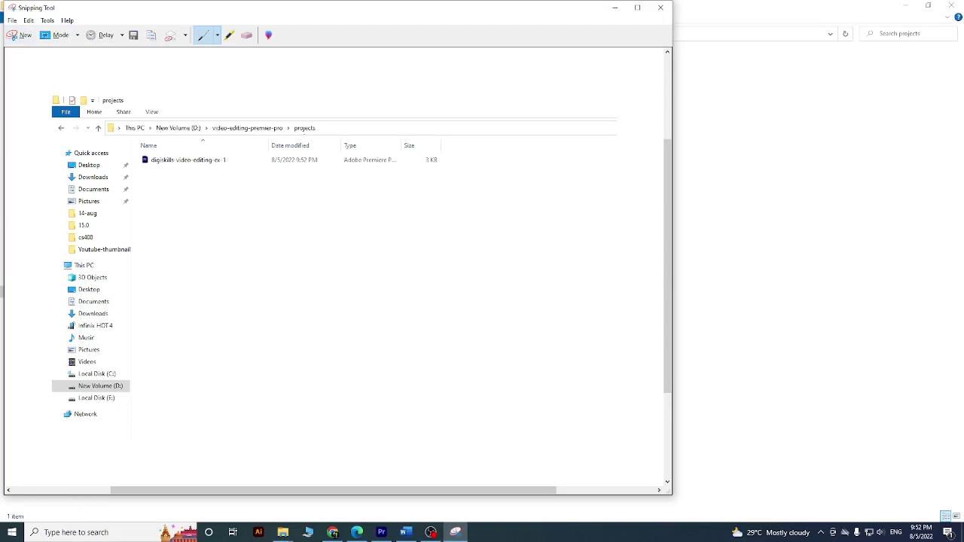
- Paste the projects folder screenshot on a new line under task 3, "Create new project in Adobe Premiere Pro", in Word
left_click(406, 533)
left_click(504, 325)
key("Return")
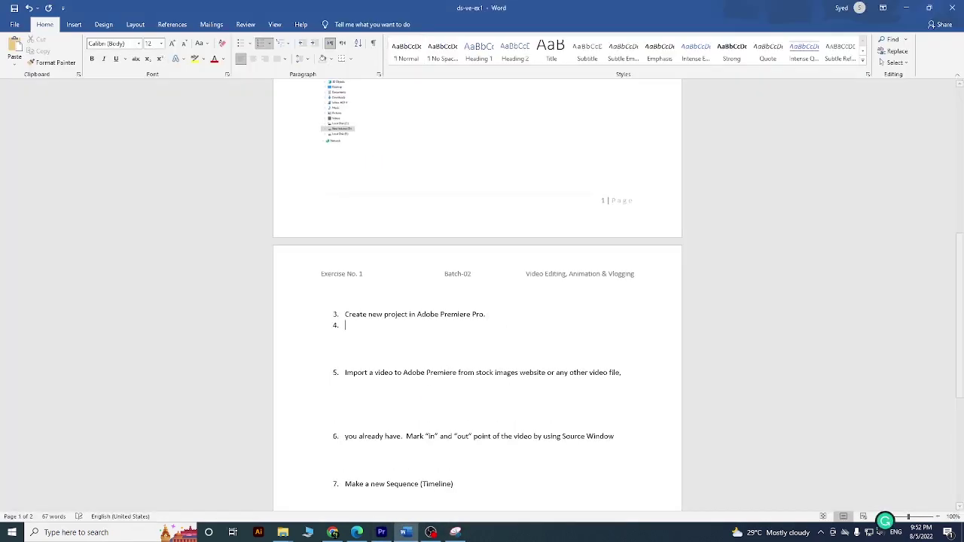
key("ctrl+v")
scroll(512, 323, "down", 1)
scroll(510, 301, "up", 1)
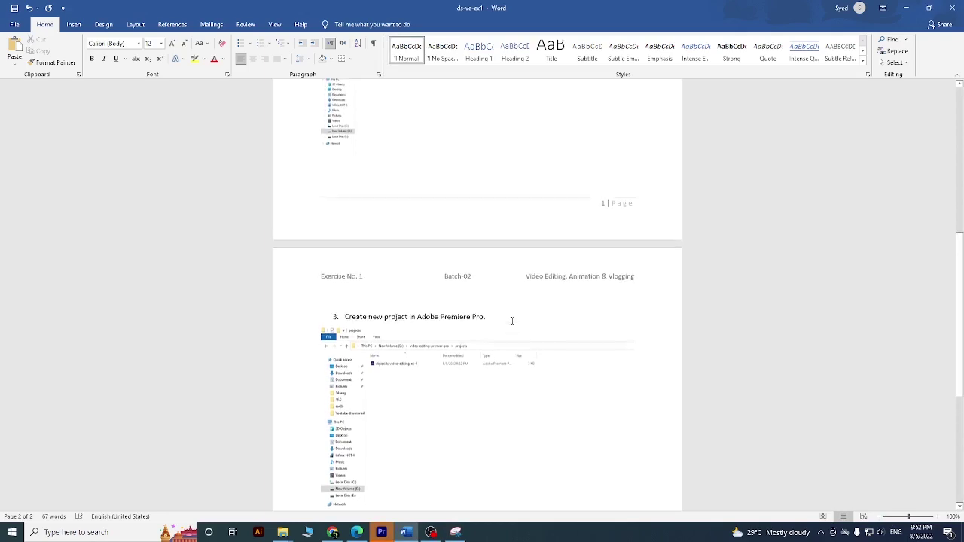
scroll(510, 331, "down", 4)
scroll(490, 354, "up", 2)
scroll(467, 364, "down", 2)
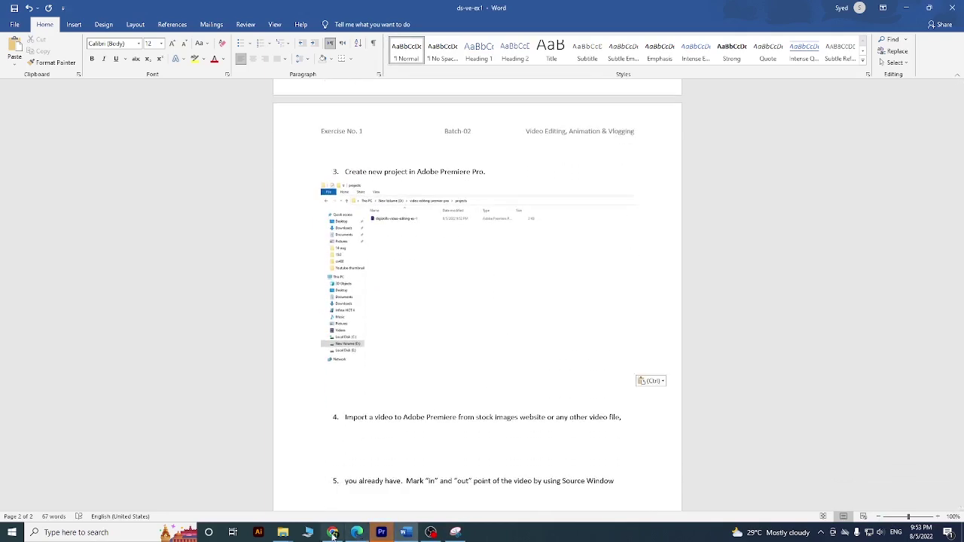
- Check the import task in the exercise PDF, and download the free Waterfall in the Forest video from Pexels in Chrome
left_click(356, 533)
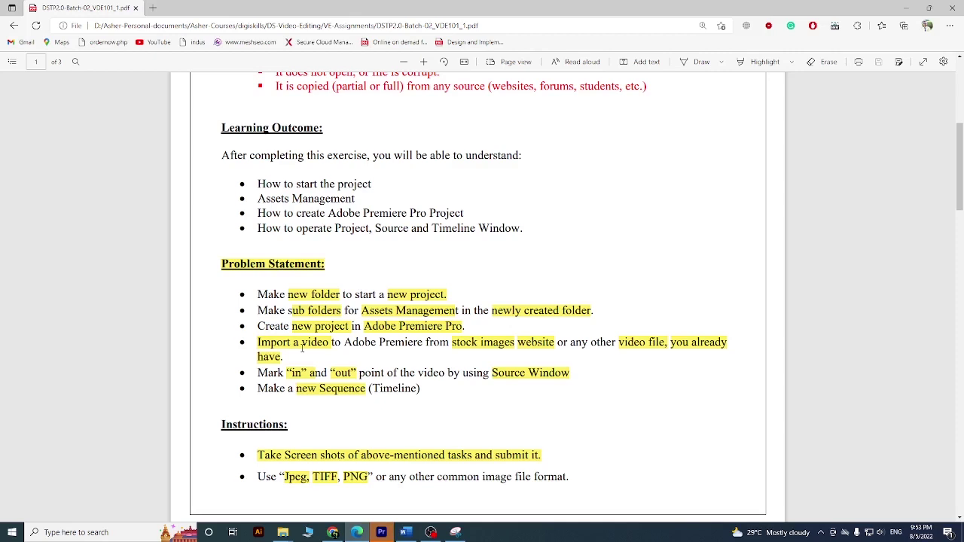
left_click(332, 533)
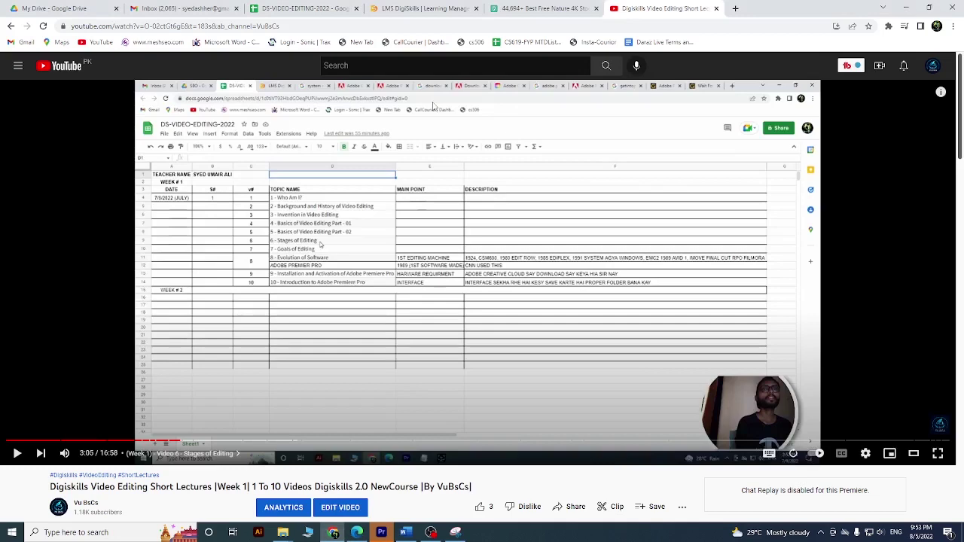
left_click(515, 7)
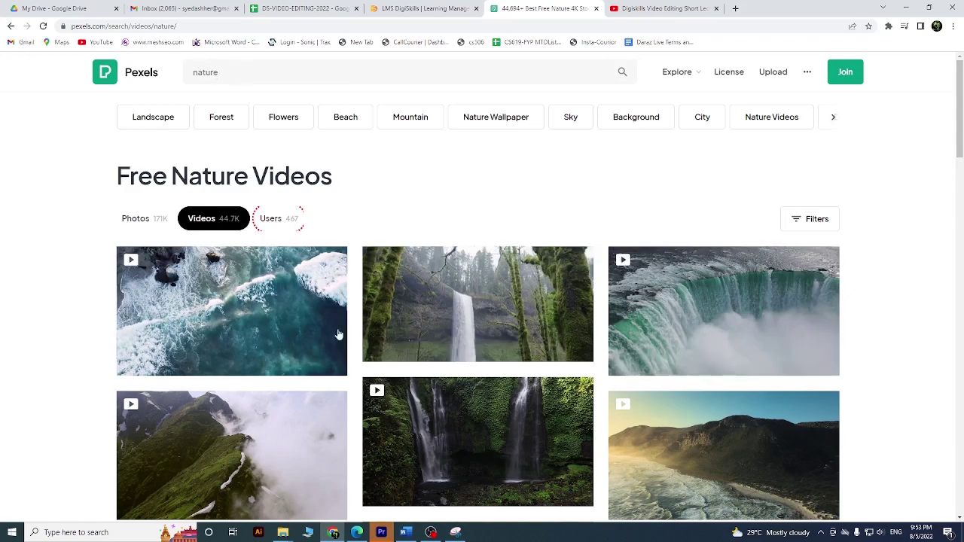
left_click(469, 297)
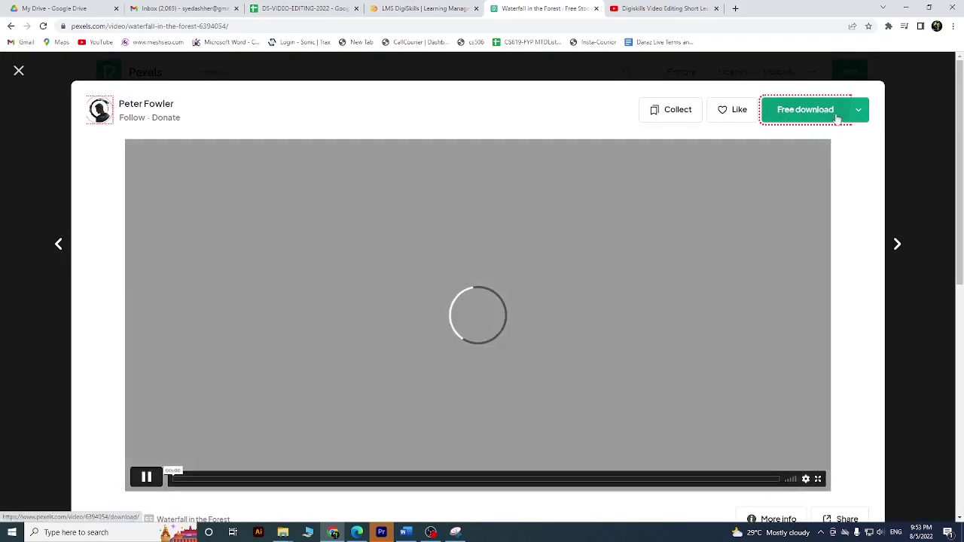
left_click(835, 117)
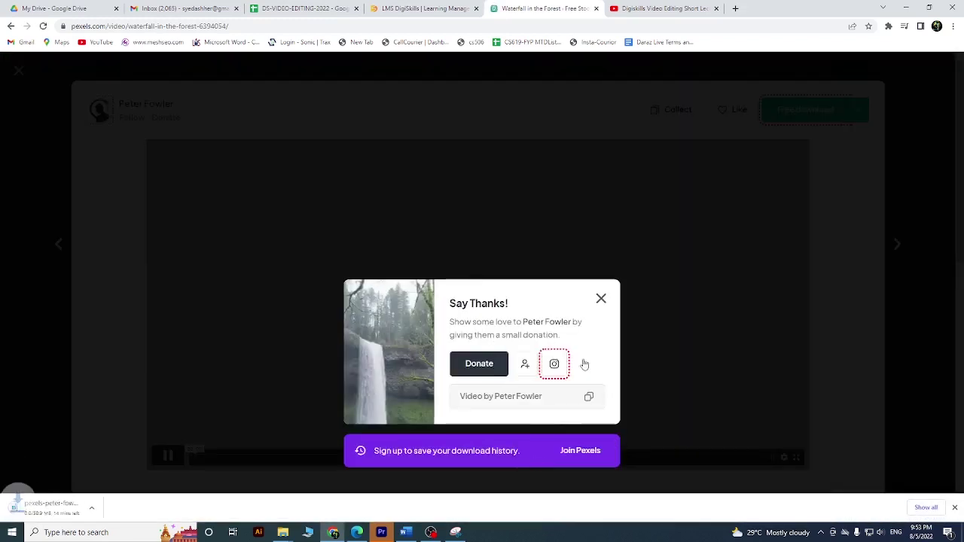
left_click(600, 299)
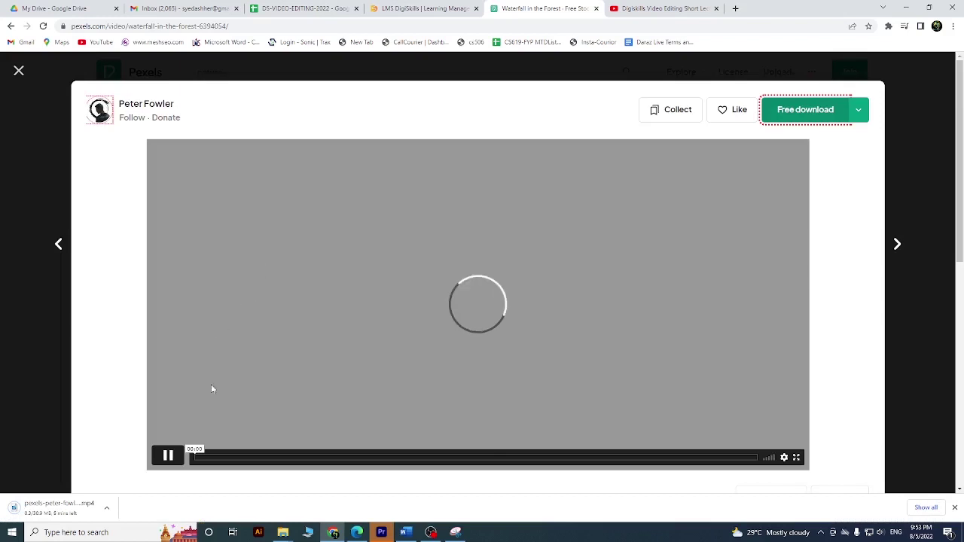
left_click(17, 73)
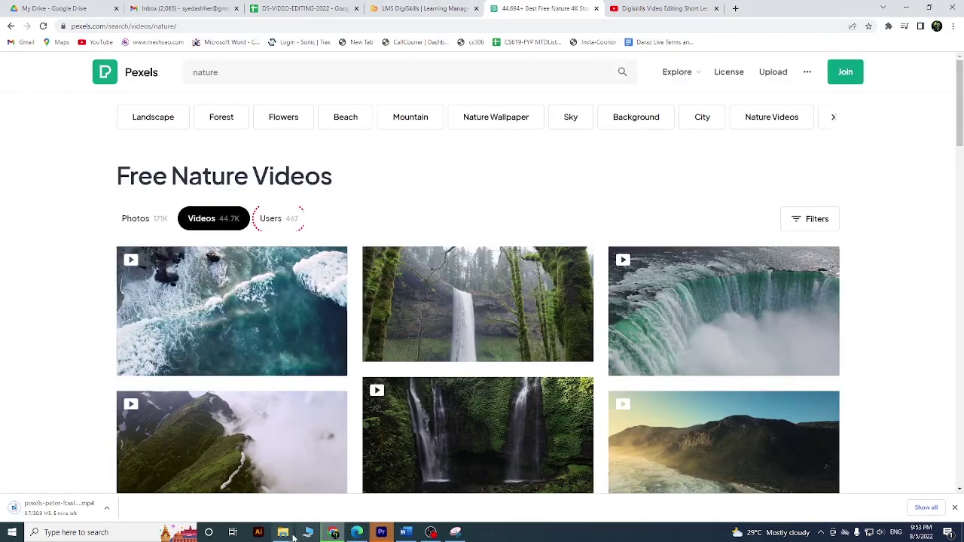
- Place the "Flame countdown fire based" MP4 from drive D: into the video subfolder of video-editing-premier-pro using File Explorer
mouse_move(289, 520)
left_click(248, 493)
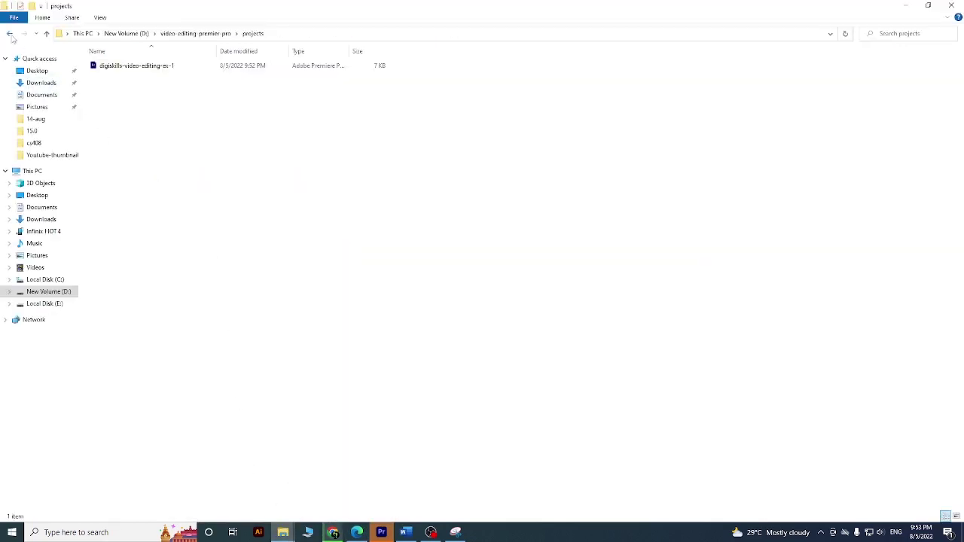
left_click(10, 34)
left_click(10, 33)
left_click(143, 319)
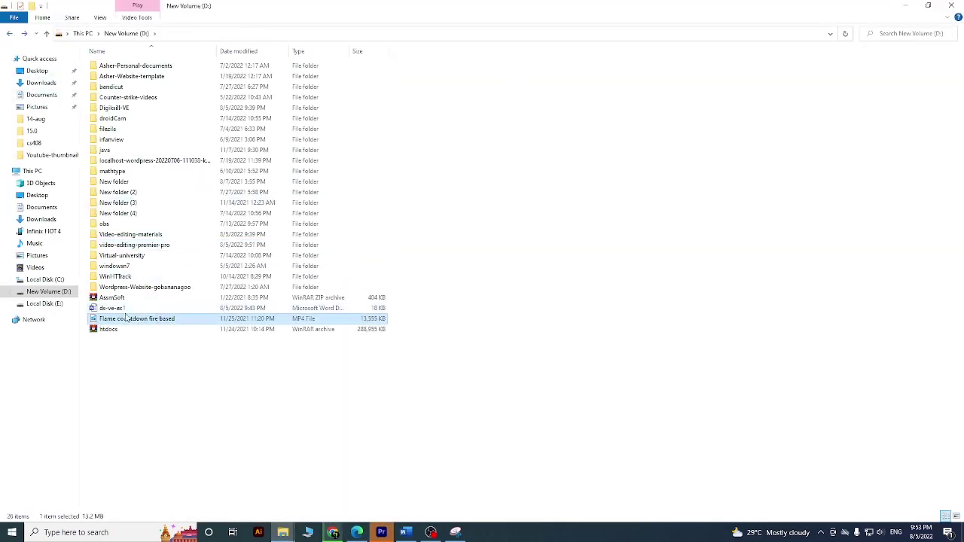
right_click(125, 318)
left_click(157, 254)
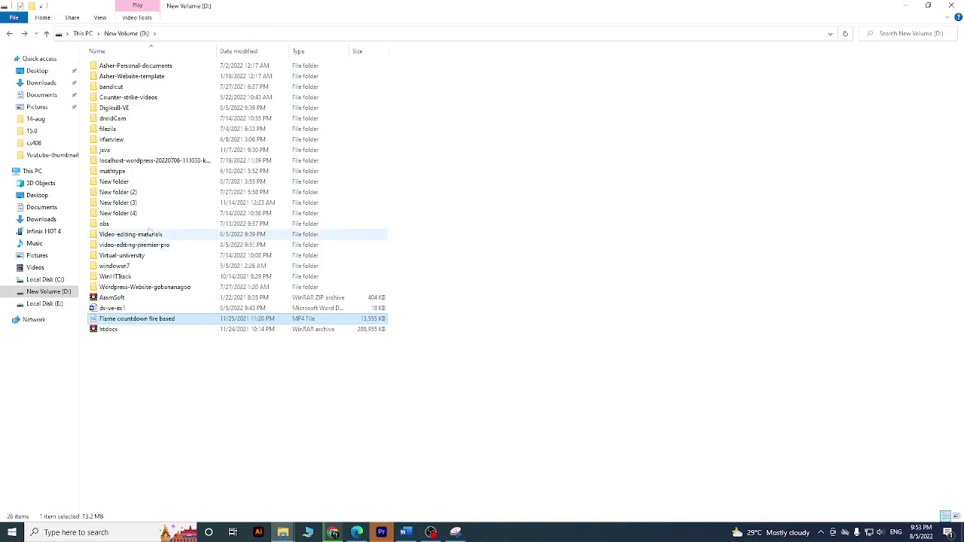
double_click(136, 244)
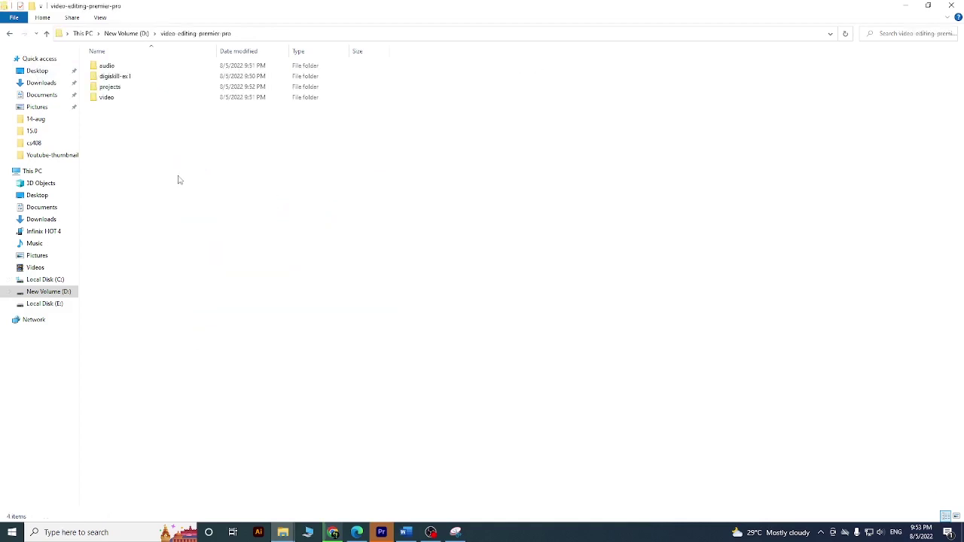
double_click(118, 101)
right_click(138, 126)
left_click(163, 194)
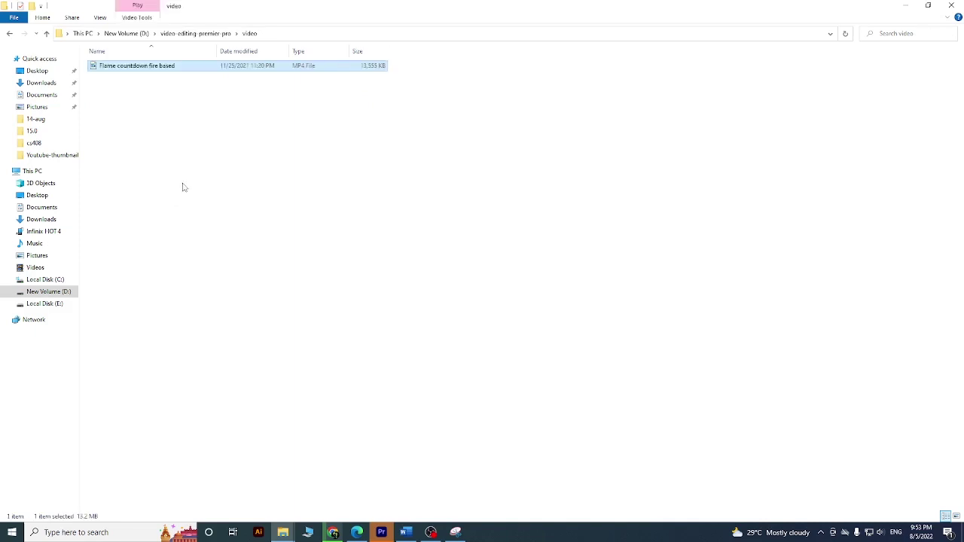
- Recheck the exercise PDF, and import "Flame countdown fire based" from the File Explorer video folder into the Premiere Pro project
left_click(357, 533)
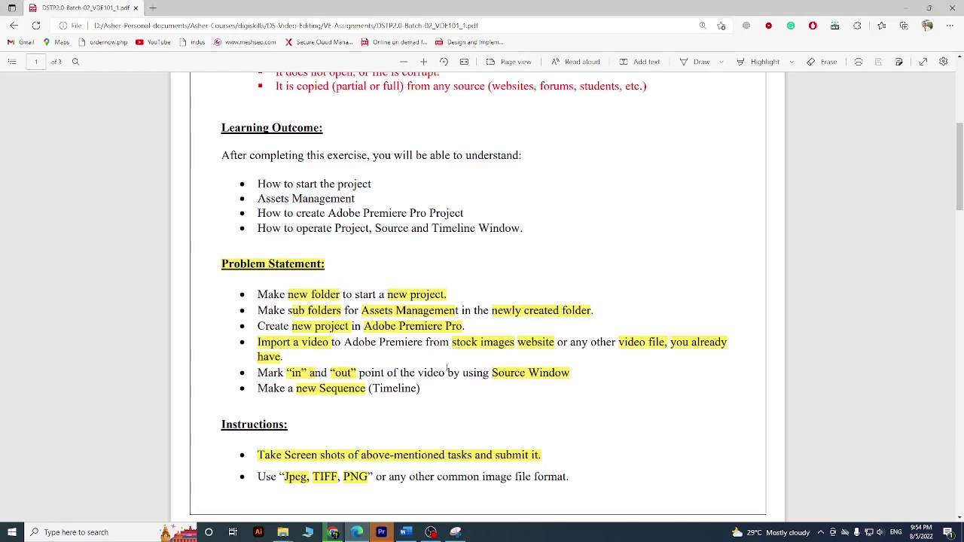
left_click(383, 532)
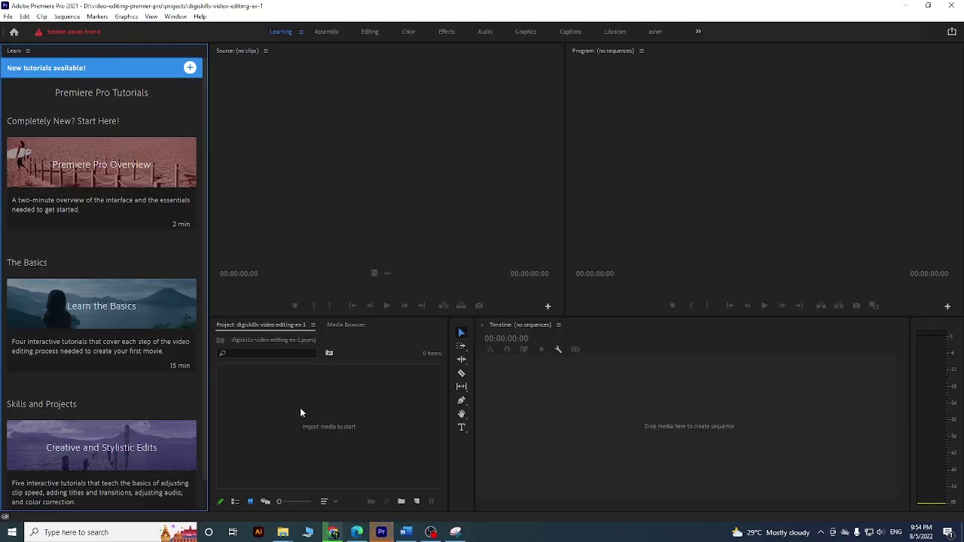
left_click(328, 33)
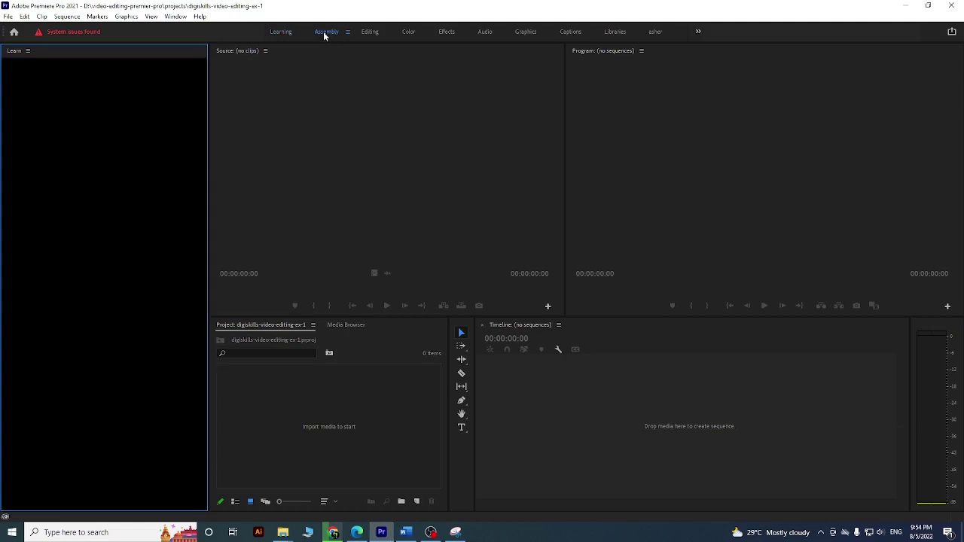
left_click(281, 32)
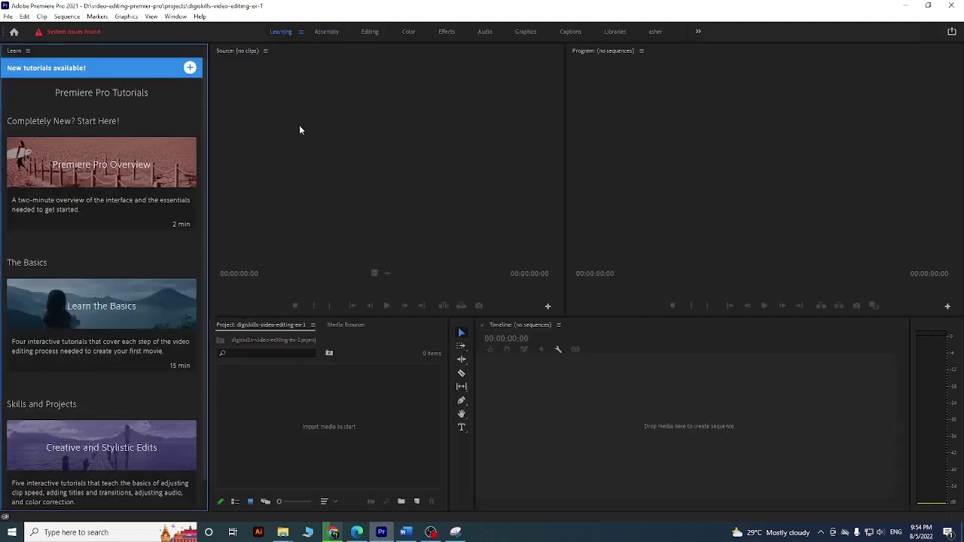
mouse_move(282, 533)
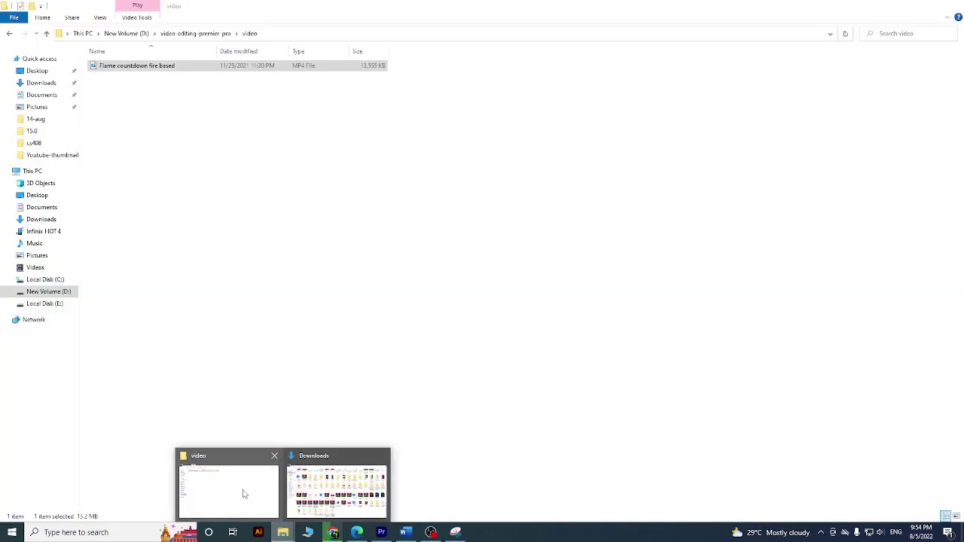
left_click(243, 494)
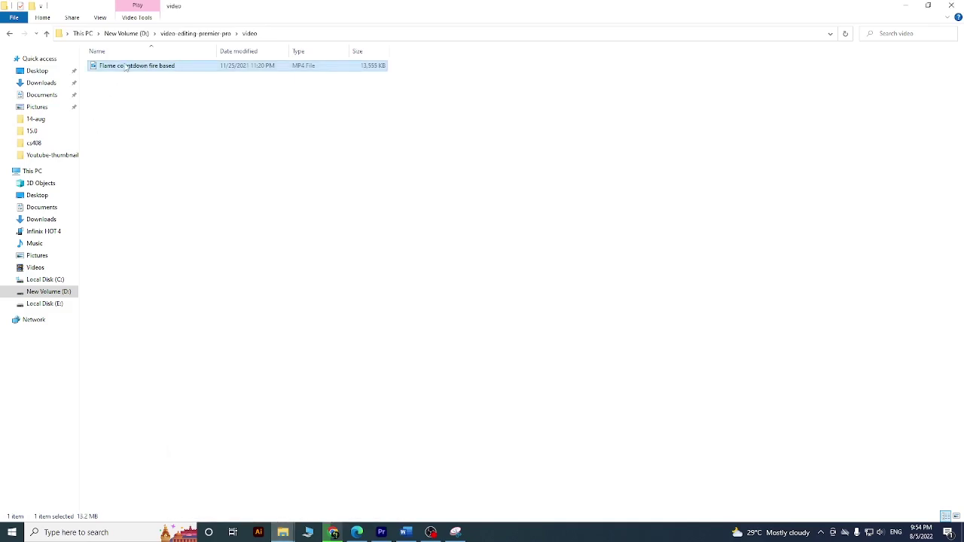
left_click_drag(126, 68, 306, 435)
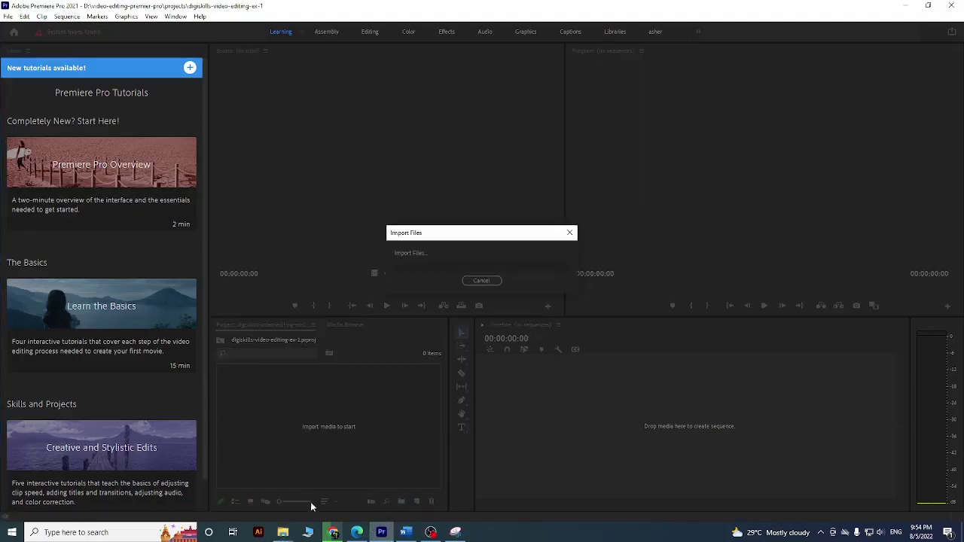
- Glance at the exercise PDF, and capture a Snipping Tool screenshot of Premiere Pro with the imported clip in the project
left_click(357, 533)
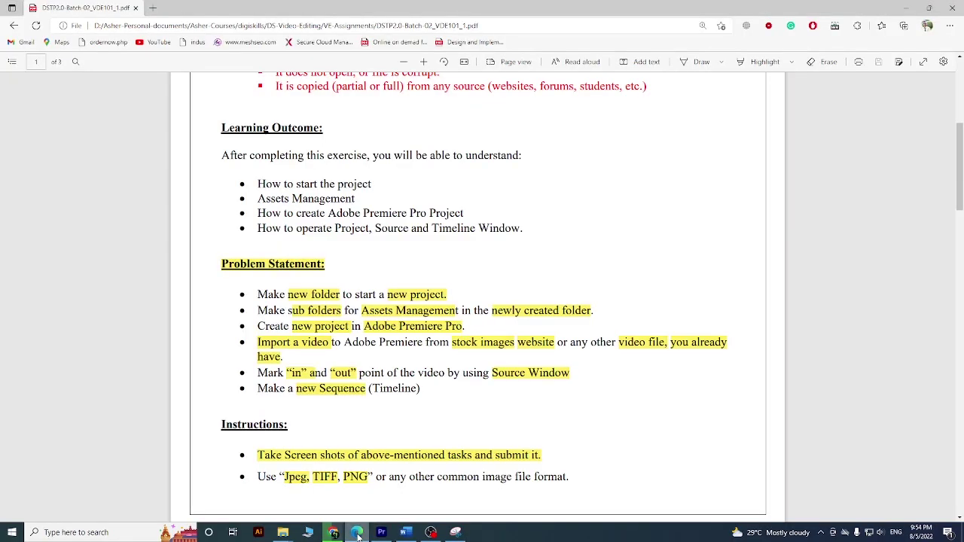
left_click(357, 533)
left_click(455, 533)
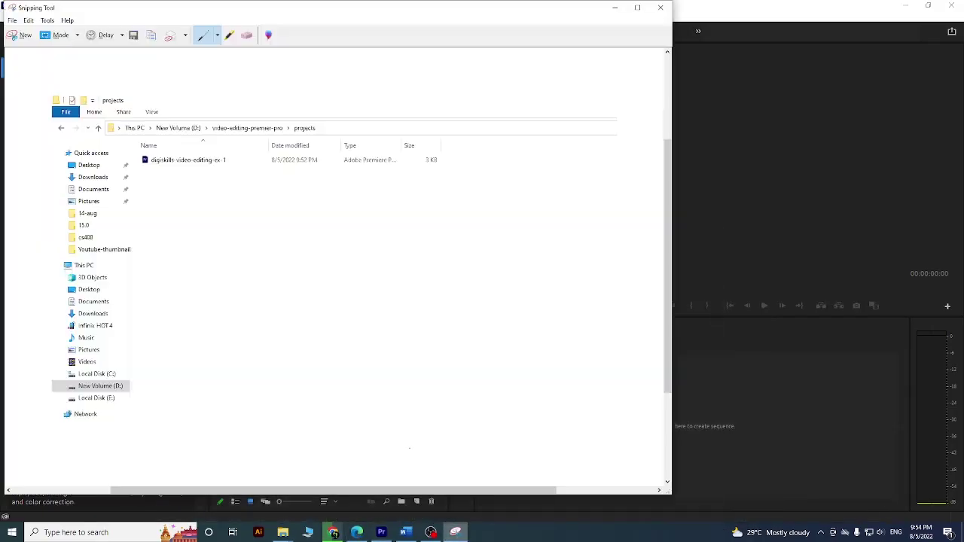
key("ctrl+n")
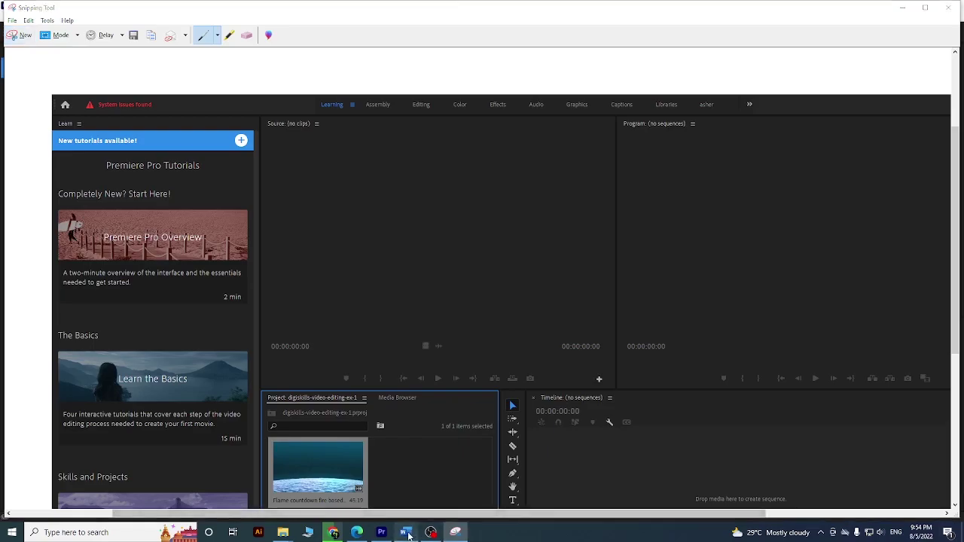
- Paste the Premiere Pro screenshot in Word on a new unnumbered line under task 4, the video import task
left_click(406, 533)
left_click(636, 421)
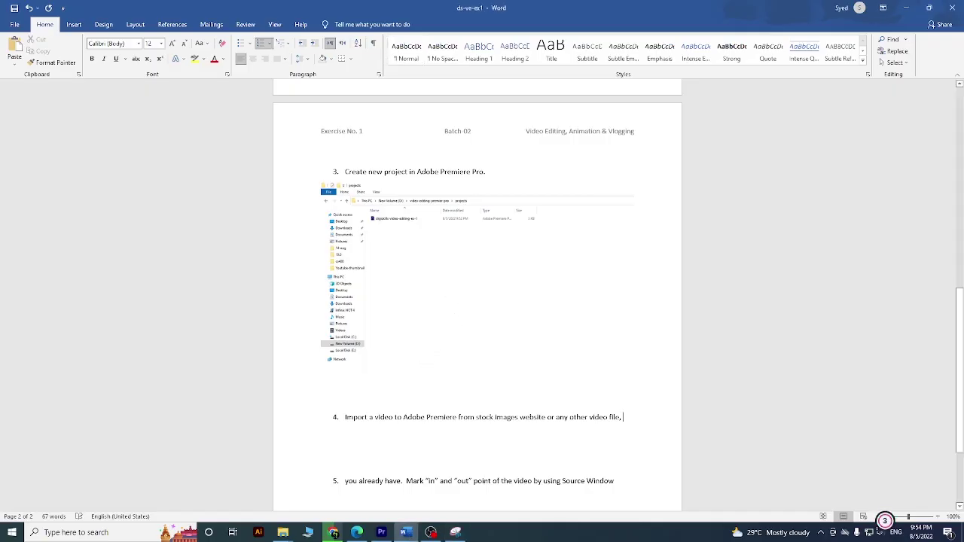
key("Return")
key("BackSpace")
key("ctrl+v")
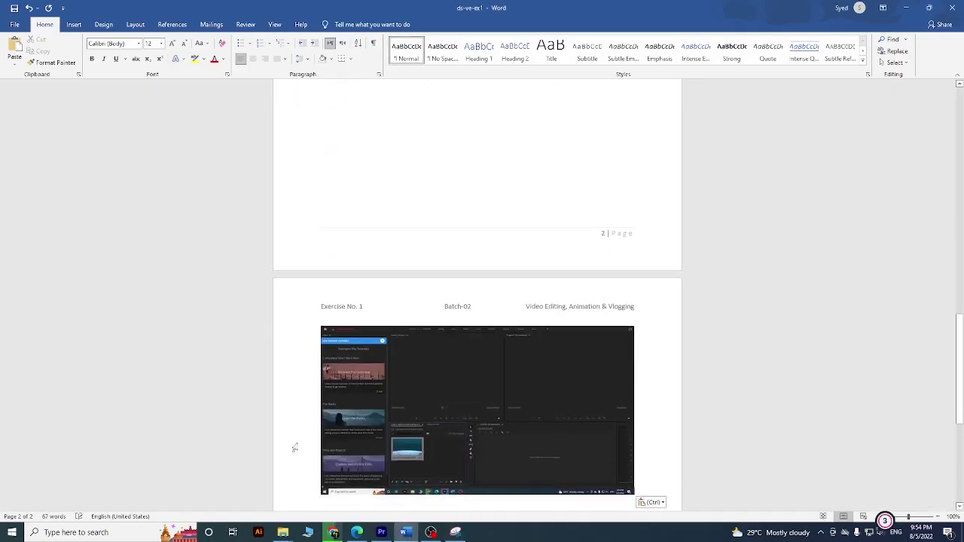
- Reopen the video subfolder of video-editing-premier-pro in File Explorer, and capture a screenshot of it with the Snipping Tool
mouse_move(283, 533)
left_click(237, 486)
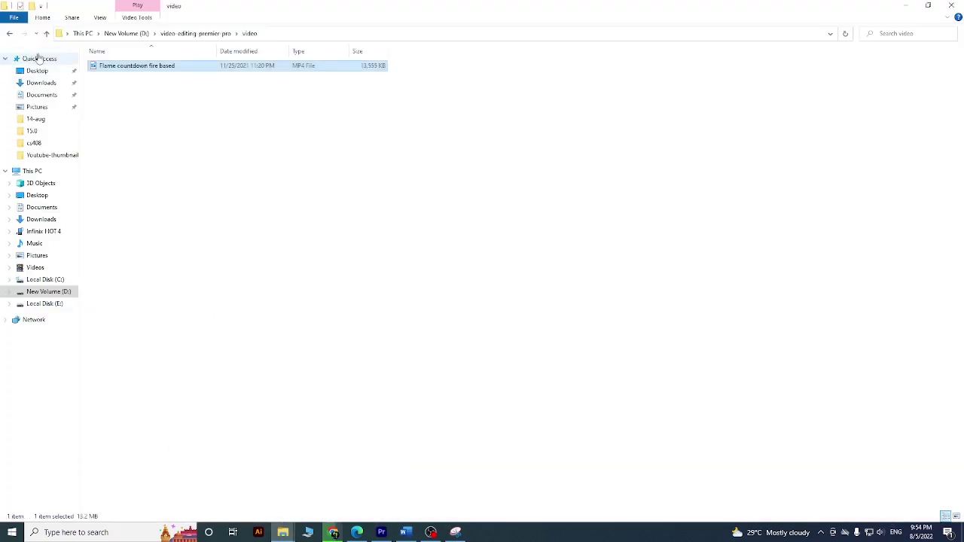
left_click(10, 33)
double_click(117, 102)
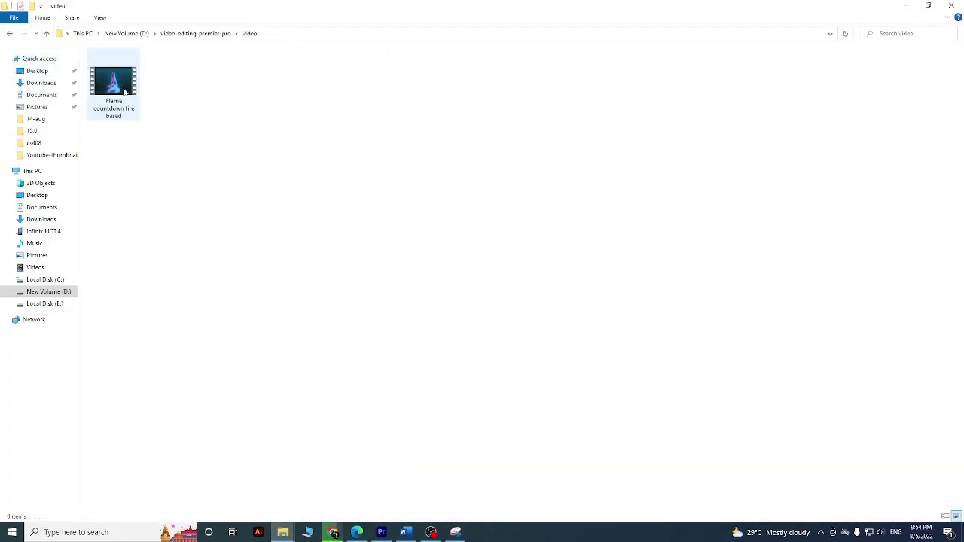
left_click(454, 533)
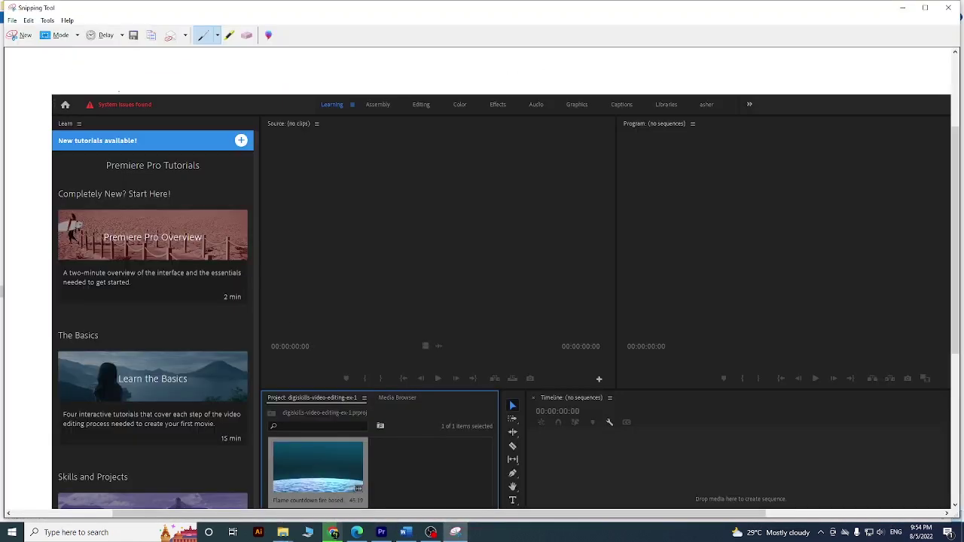
left_click(13, 36)
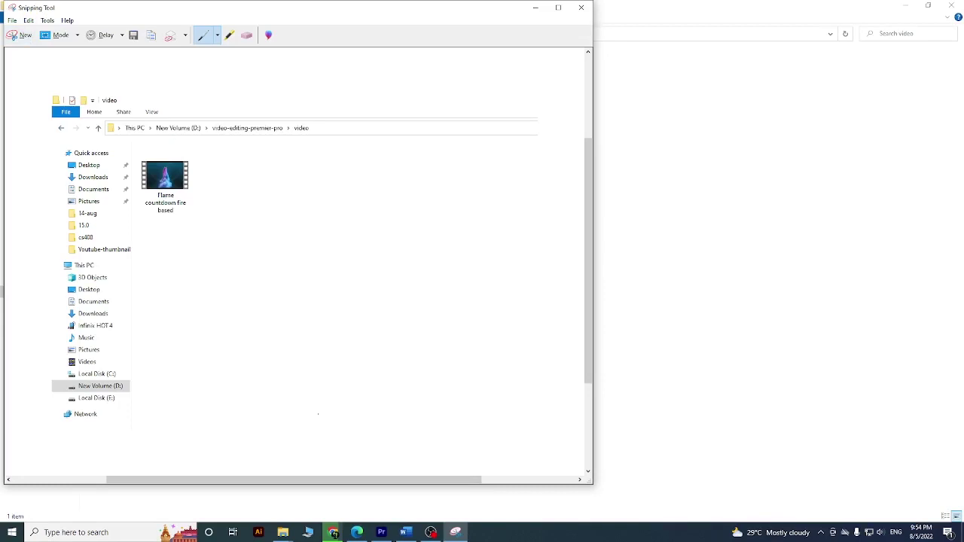
- Paste the video folder screenshot in Word on a new line beneath the Premiere Pro screenshot of task 4
left_click(405, 533)
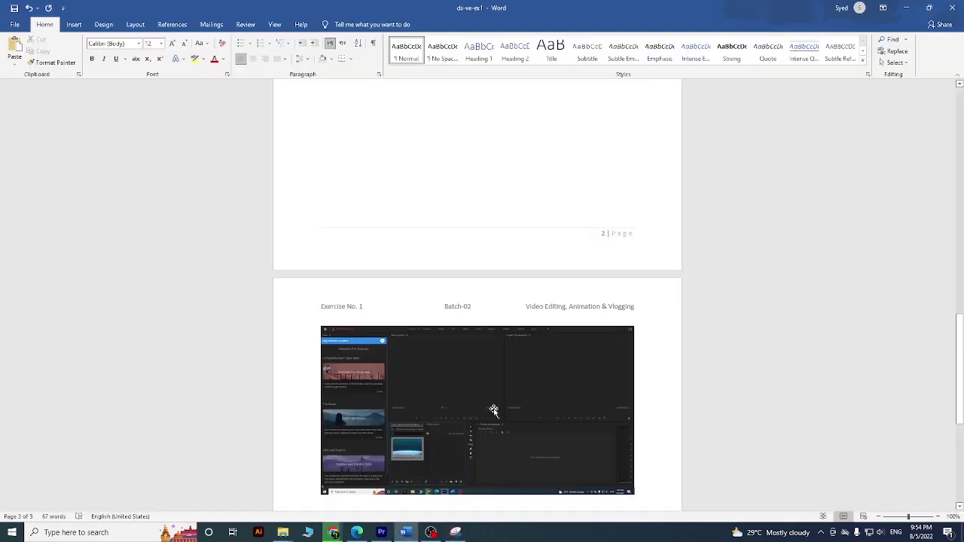
scroll(525, 394, "down", 2)
key("Return")
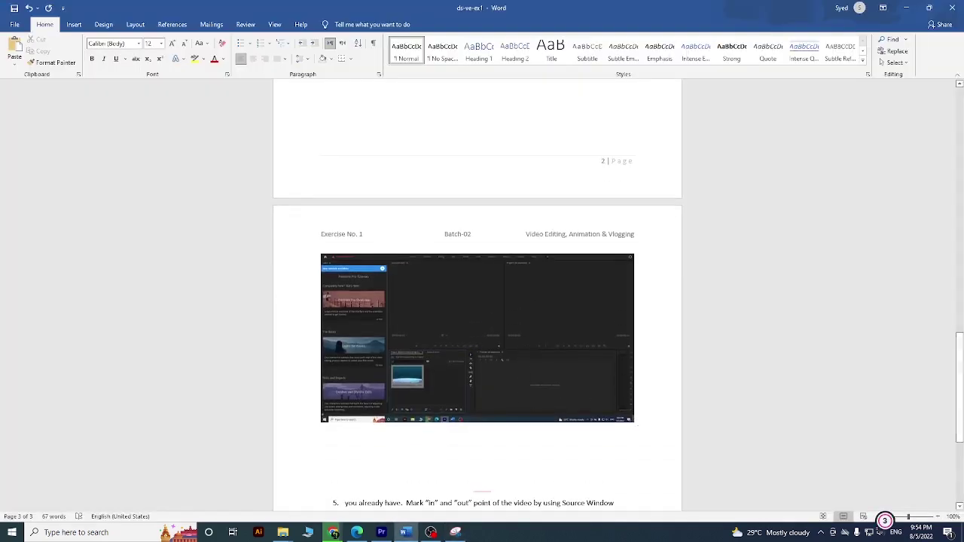
key("ctrl+v")
scroll(607, 435, "down", 5)
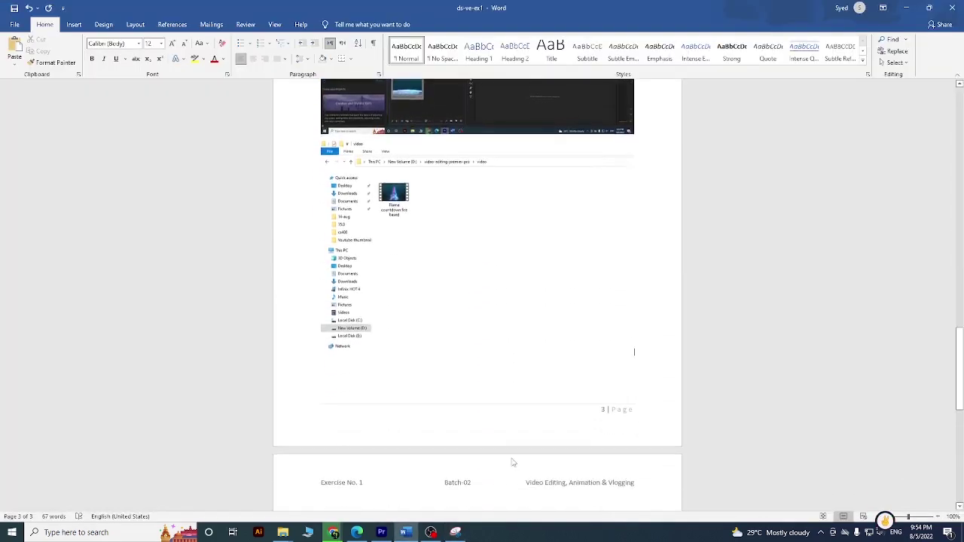
scroll(525, 456, "down", 3)
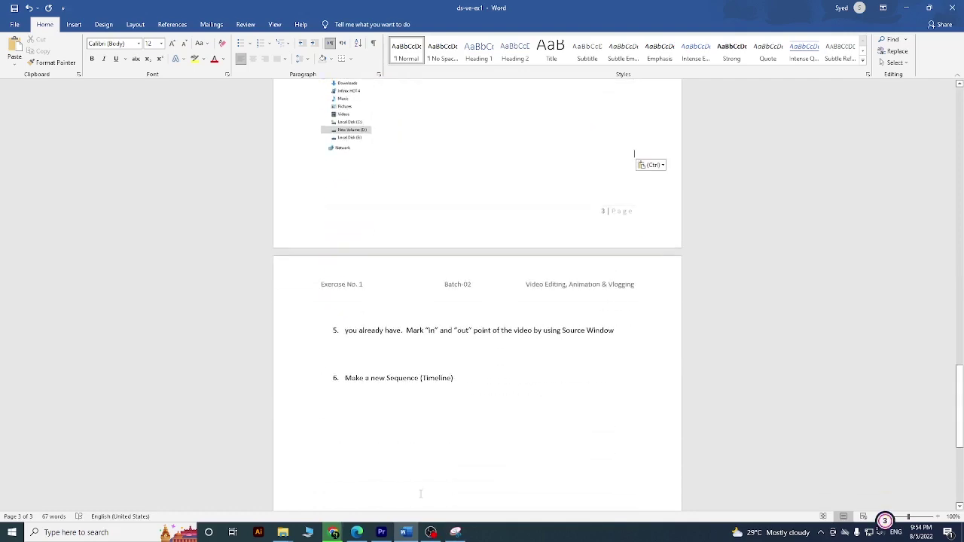
- Check the in and out point task in the PDF, and play the flame countdown clip in Premiere Pro's Source monitor to 00:00:07:13
left_click(351, 534)
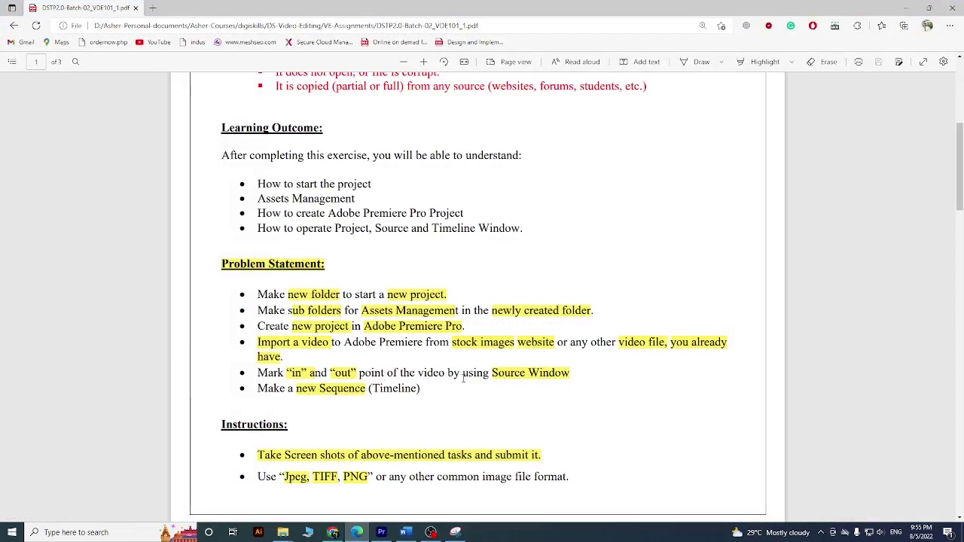
left_click(382, 533)
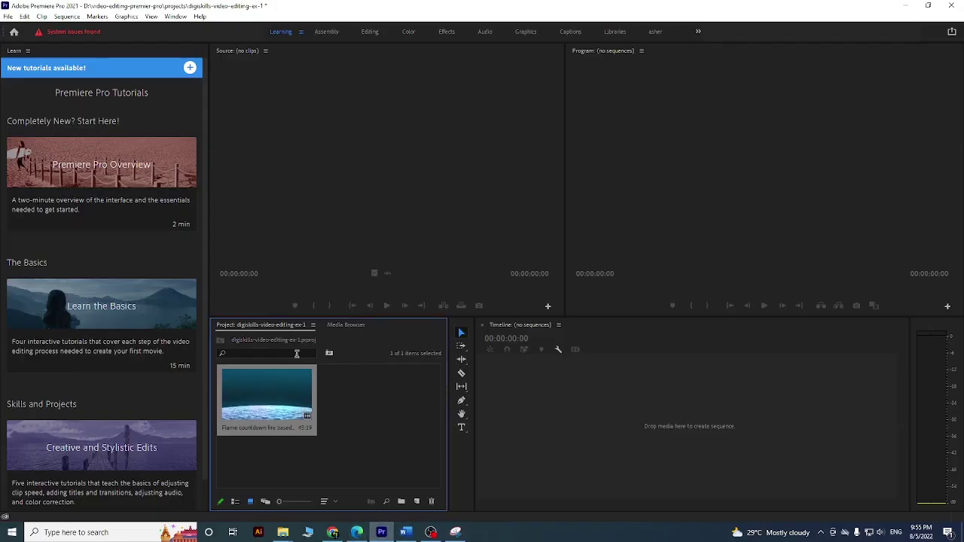
double_click(290, 401)
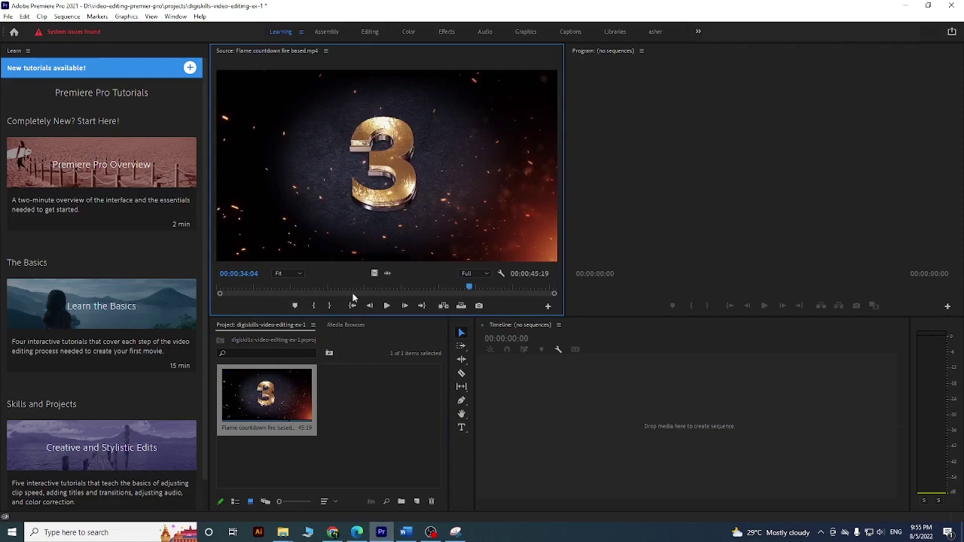
key("space")
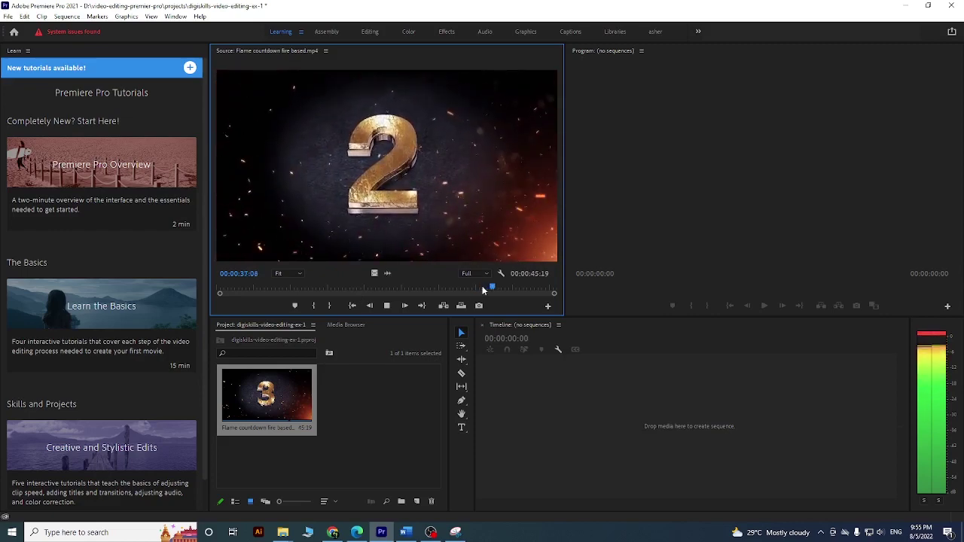
left_click(243, 288)
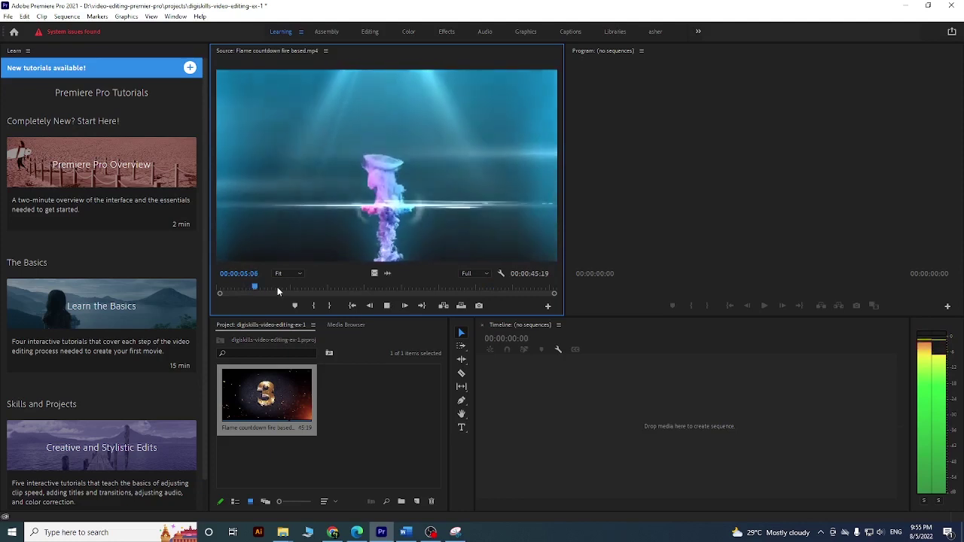
left_click(330, 306)
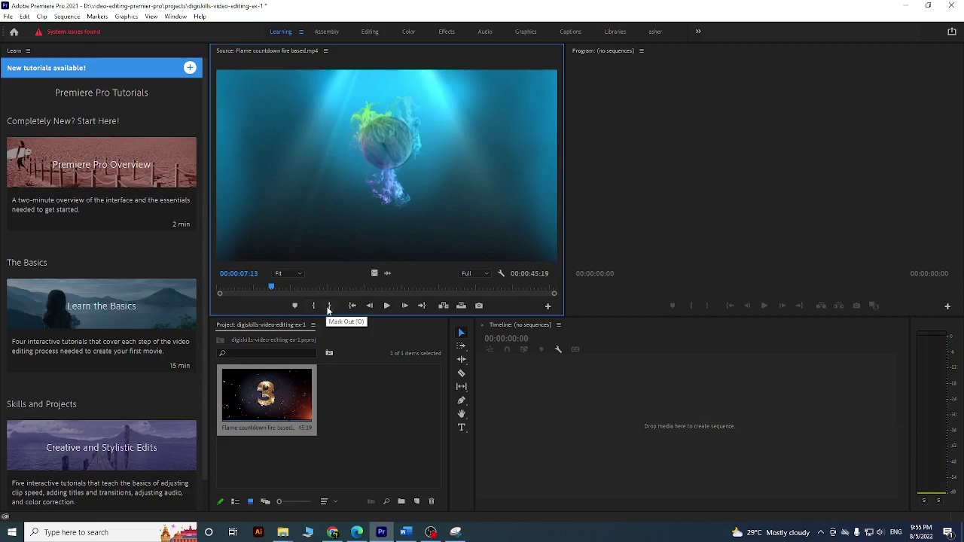
- Mark the flame countdown clip's in point at 00:00:07:13 and its out point at 00:00:14:00 in the Source monitor
left_click(357, 532)
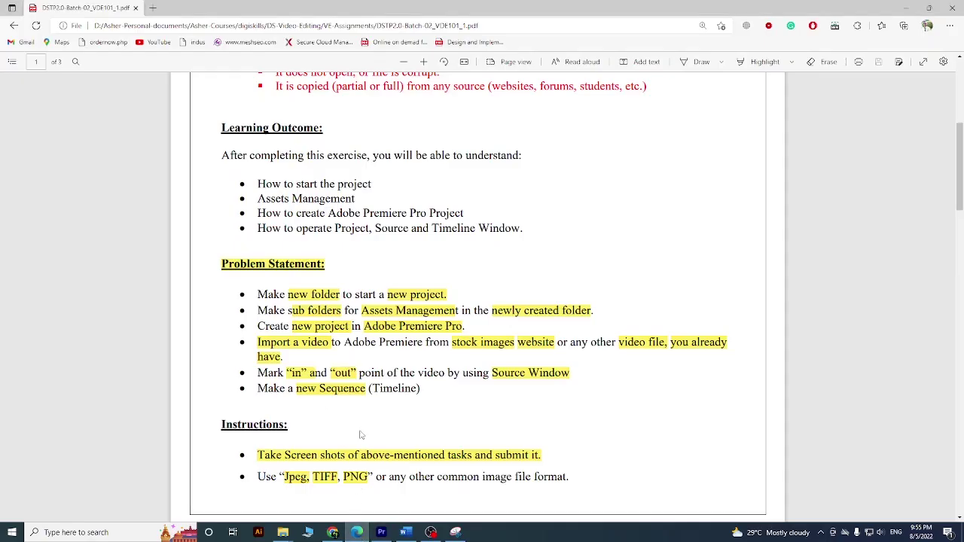
key("alt+Tab")
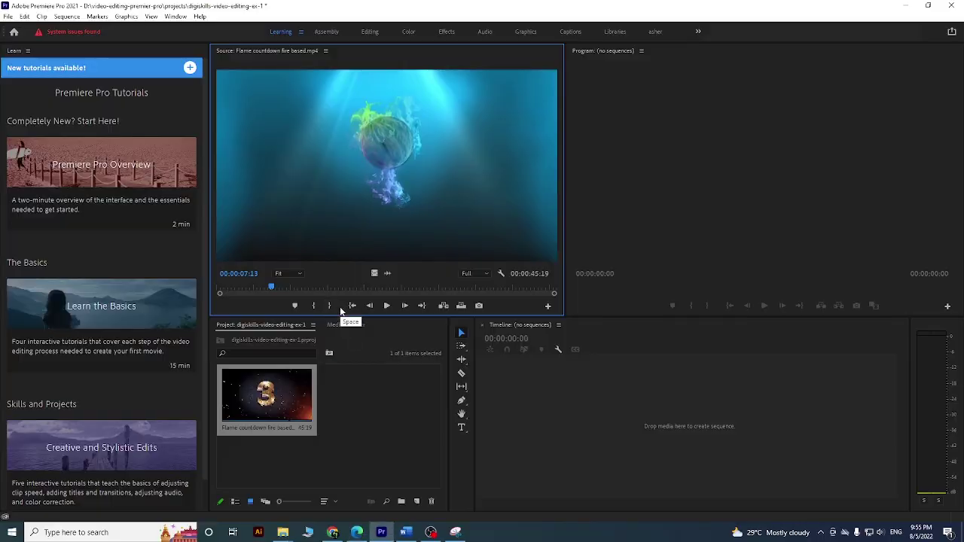
left_click(318, 308)
key("space")
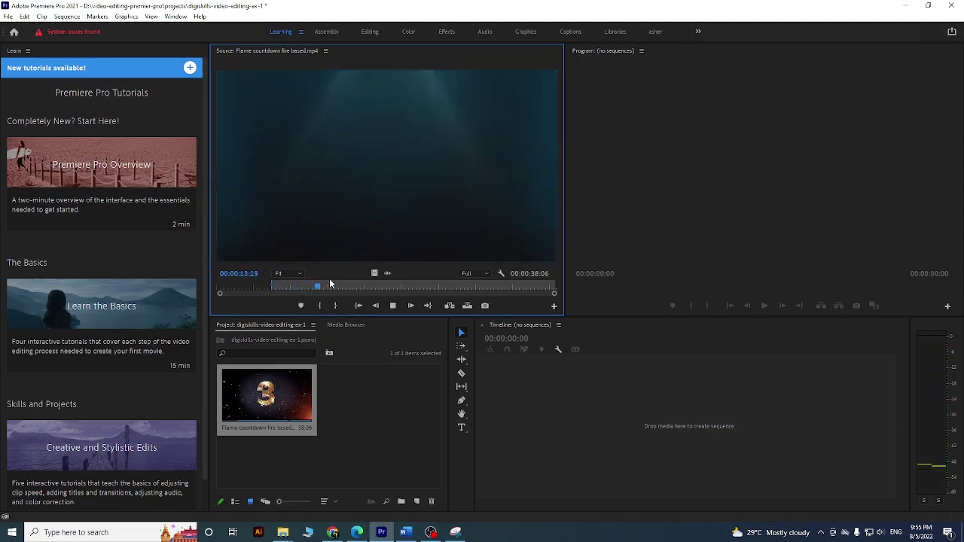
key("space")
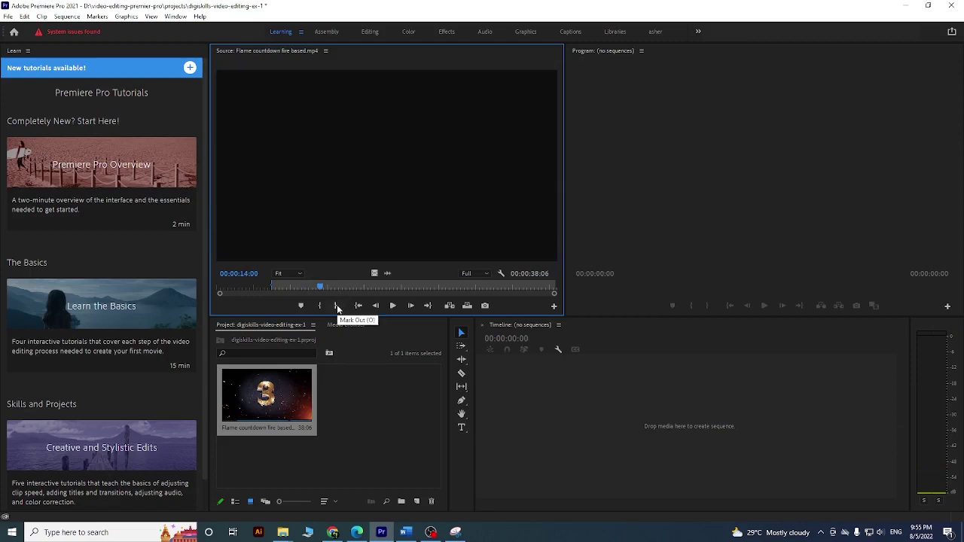
left_click(337, 306)
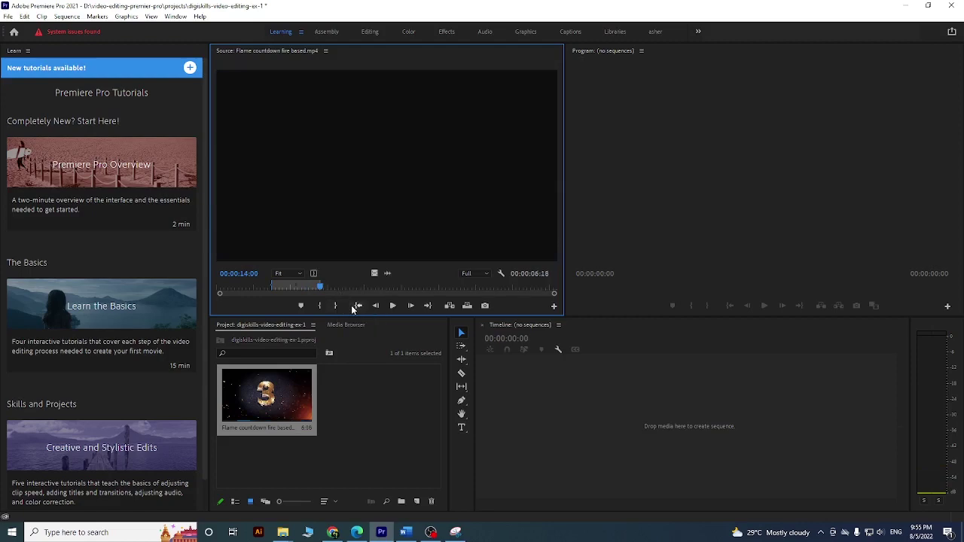
- Recheck the exercise PDF, and capture a Snipping Tool screenshot of Premiere Pro with the marked in and out range
key("alt+Tab")
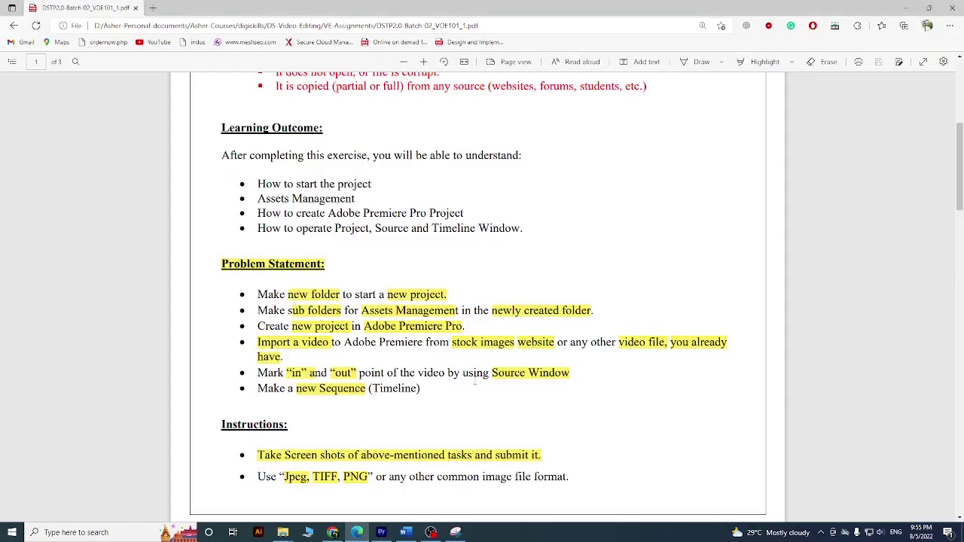
key("alt+Tab")
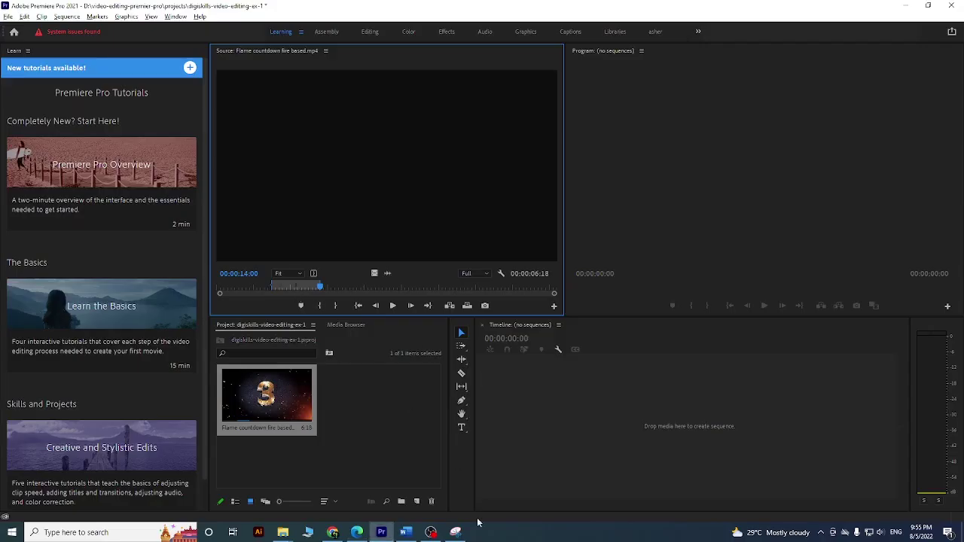
left_click(455, 532)
left_click(12, 35)
key("Print")
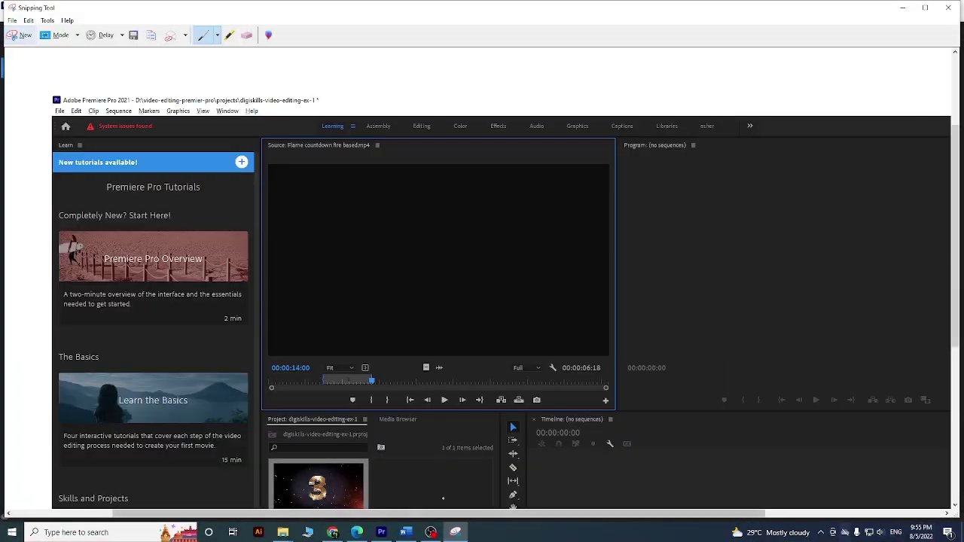
- Switch to Word and paste the in and out point screenshot on a new line beneath task 5
left_click(406, 533)
left_click(628, 332)
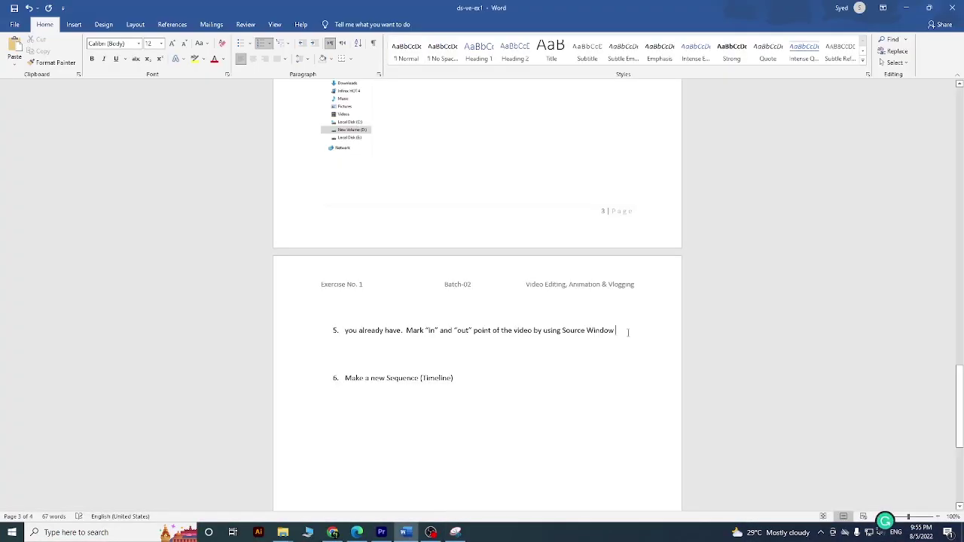
key("Return")
key("ctrl+v")
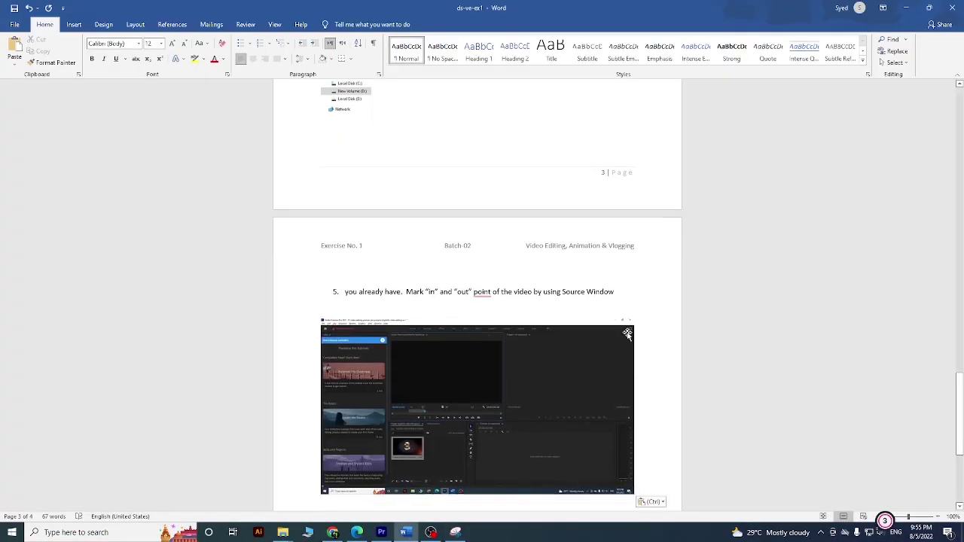
- Check the sequence task in the PDF, then create a Premiere Pro sequence from the marked flame countdown clip and play it back
left_click(406, 532)
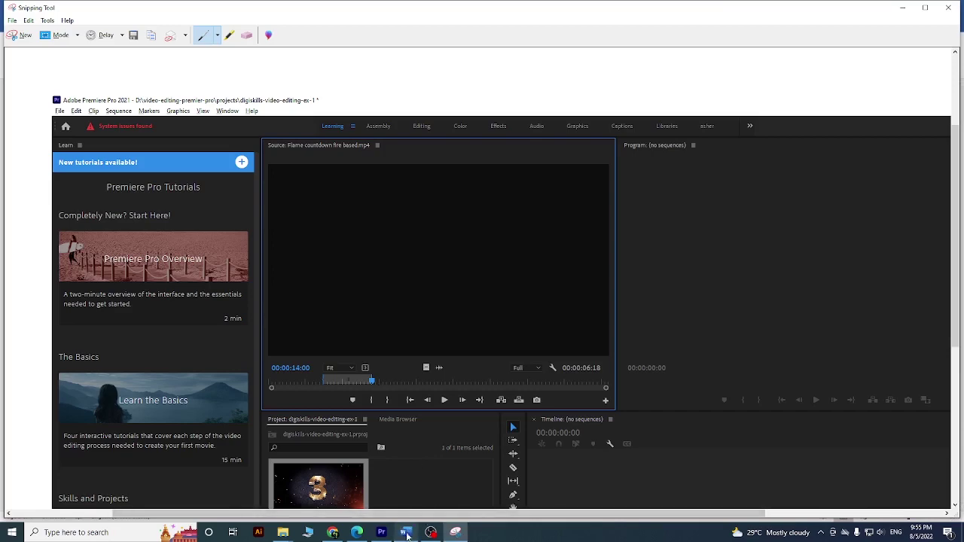
left_click(357, 533)
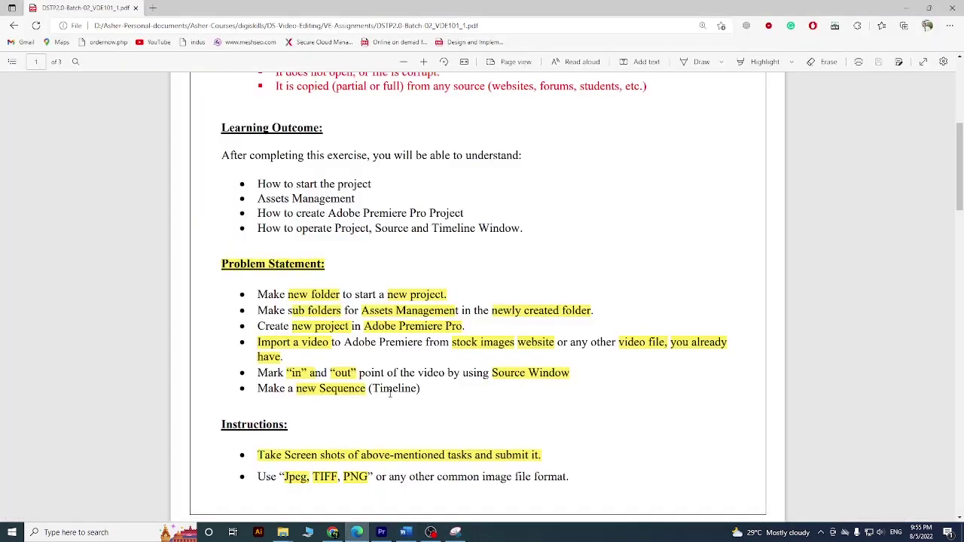
left_click(386, 534)
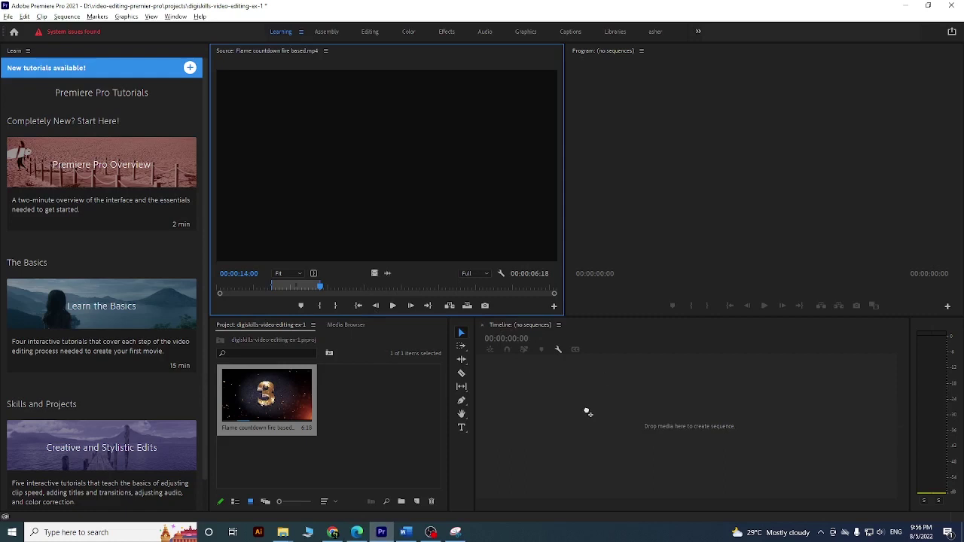
left_click_drag(587, 410, 586, 408)
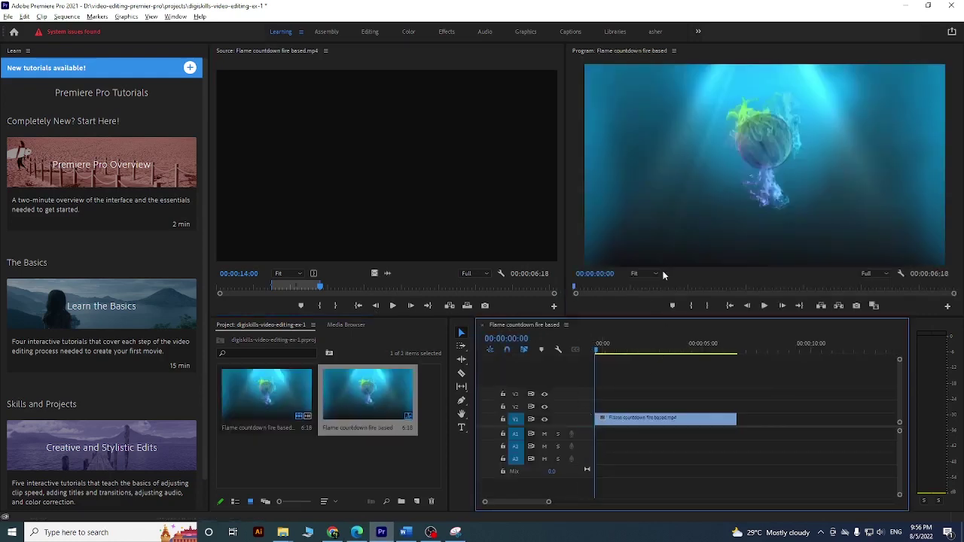
left_click(764, 306)
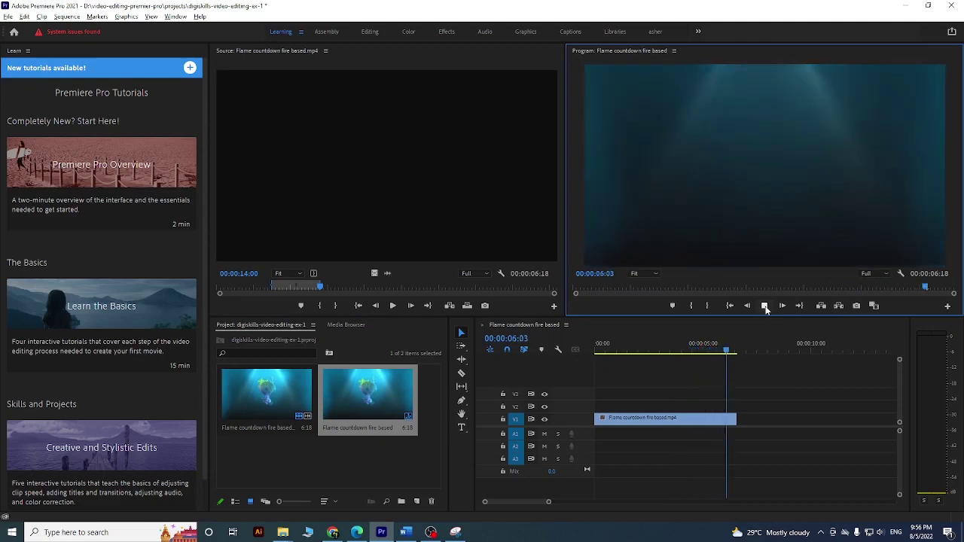
left_click(764, 306)
- Recheck the exercise PDF, and capture a Snipping Tool screenshot of Premiere Pro with the flame countdown sequence in the timeline
left_click(358, 533)
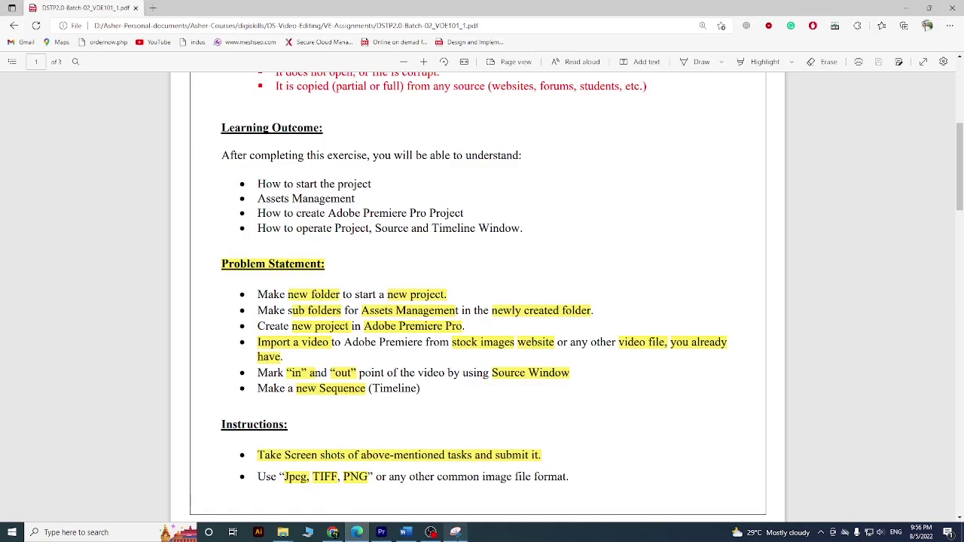
left_click(456, 533)
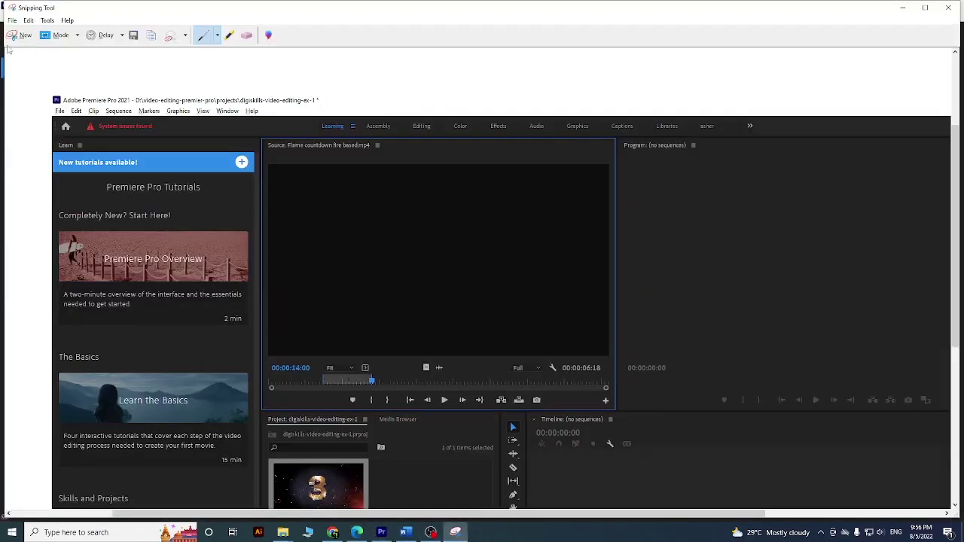
left_click(18, 35)
key("Escape")
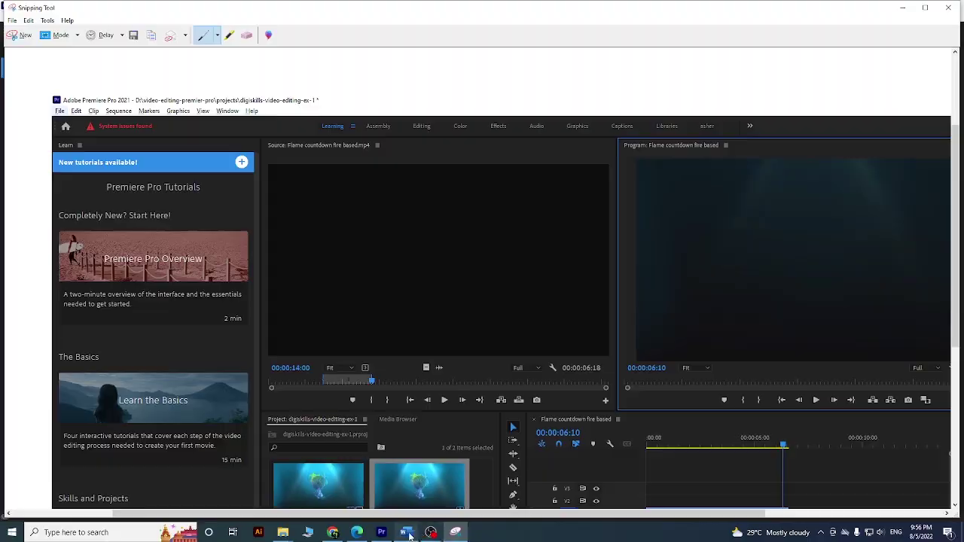
- Paste the sequence screenshot in Word on a new unnumbered line beneath task 6, Make a new Sequence (Timeline)
left_click(405, 532)
scroll(476, 447, "down", 3)
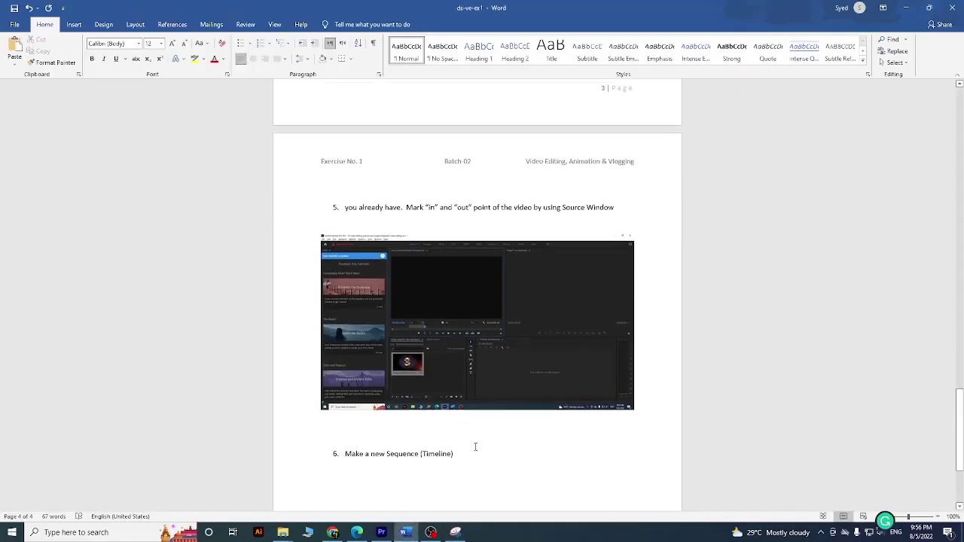
scroll(475, 447, "down", 1)
left_click(479, 444)
key("Return")
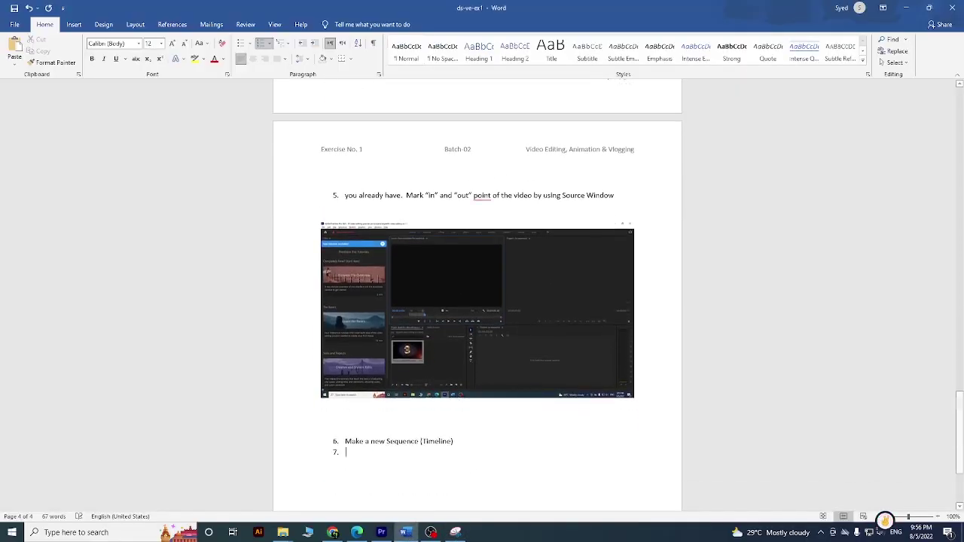
key("Return")
key("ctrl+v")
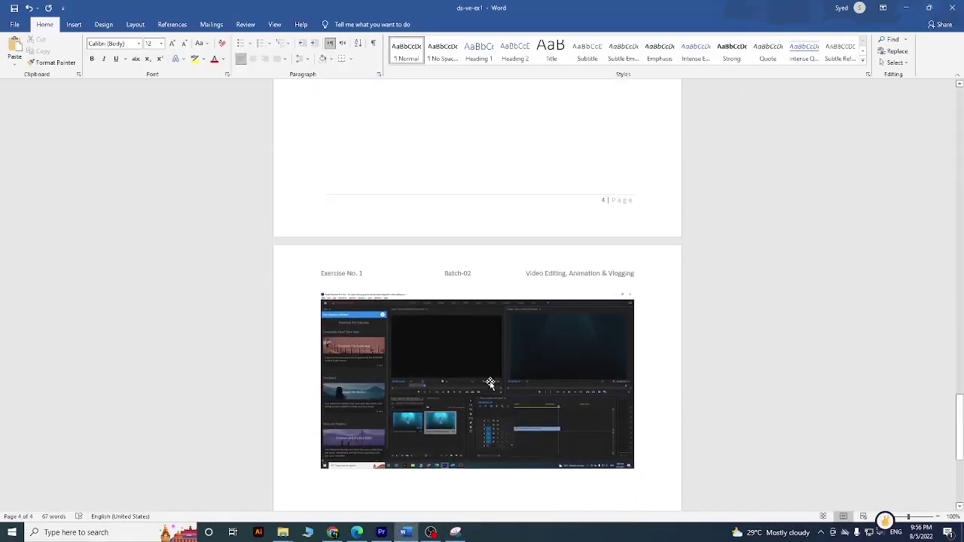
- Review the Word document's pages, and read the remaining submission instructions in the exercise PDF
left_click_drag(959, 452, 957, 71)
scroll(959, 96, "down", 15)
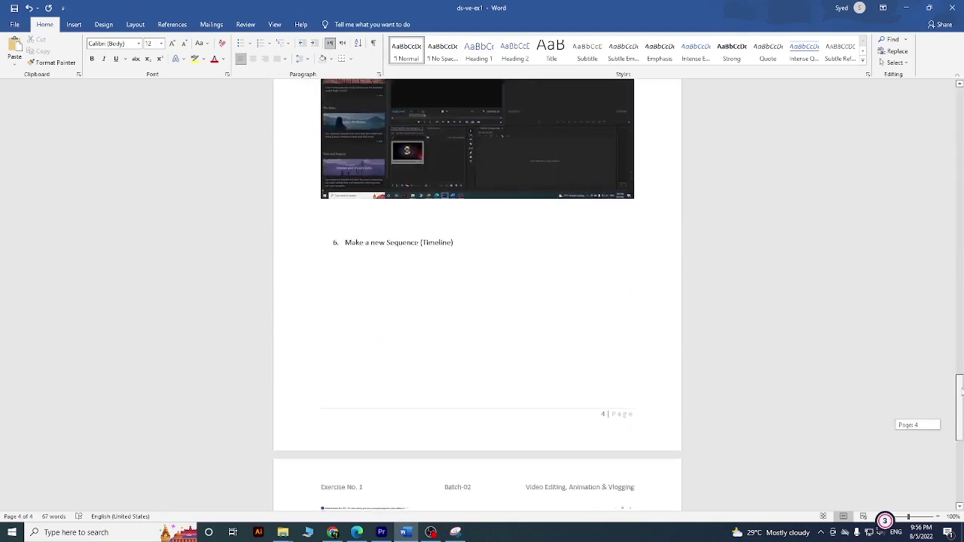
key("alt+Tab")
scroll(490, 472, "down", 5)
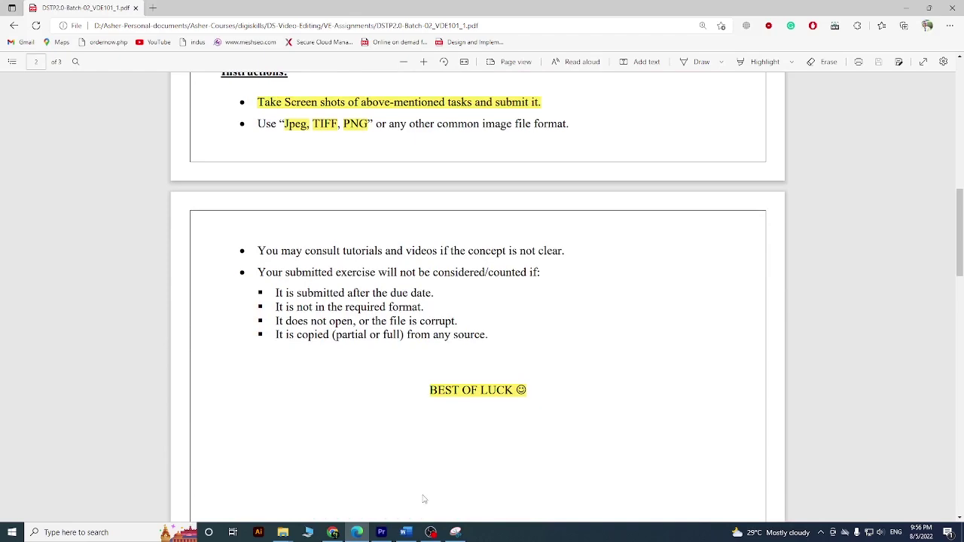
- Switch to the DigiSkills LMS in Chrome and open the submission page for Video Editing, Animation and Vlogging Hands-on Exercise No. 1
left_click(333, 532)
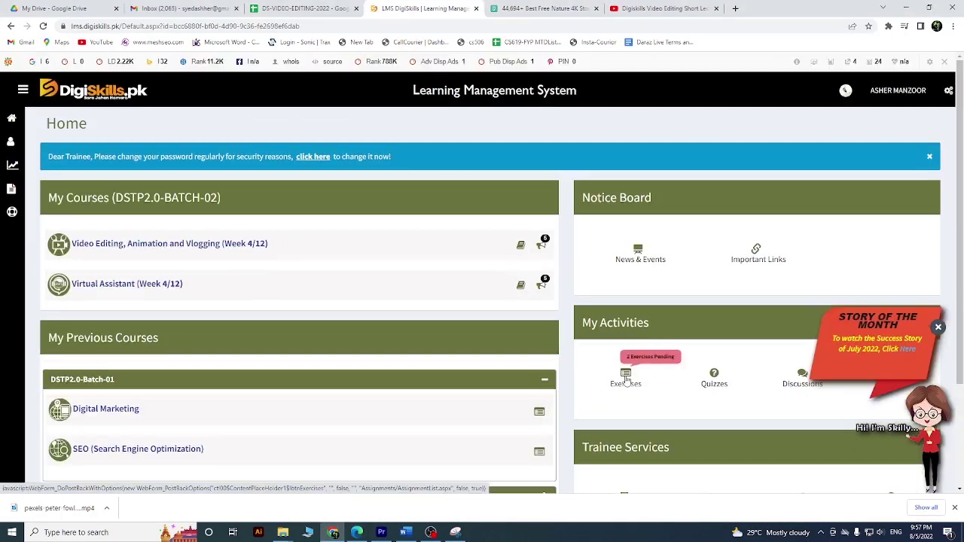
left_click(626, 379)
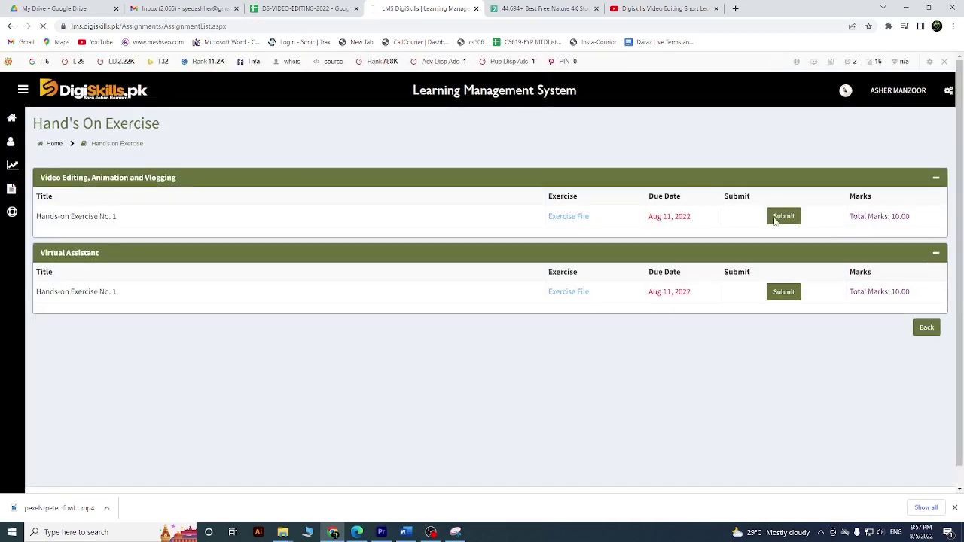
left_click(783, 196)
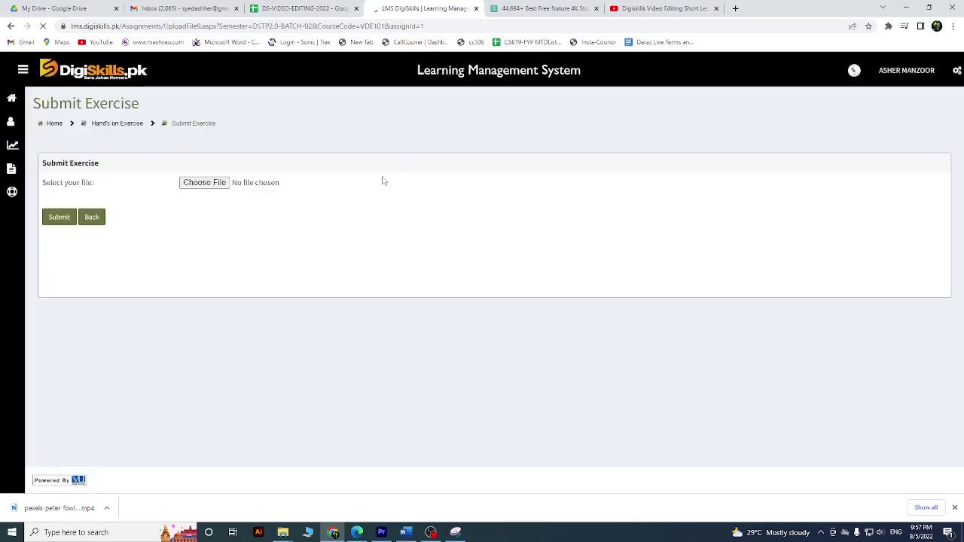
- Choose the Word file ds-ve-ex1 from New Volume (D:) as the exercise file and submit it
left_click(202, 204)
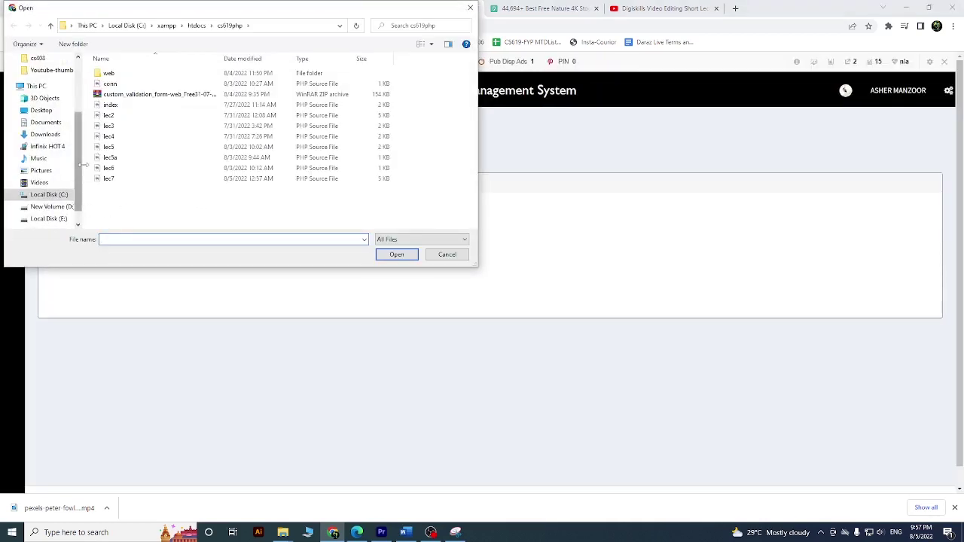
left_click(51, 207)
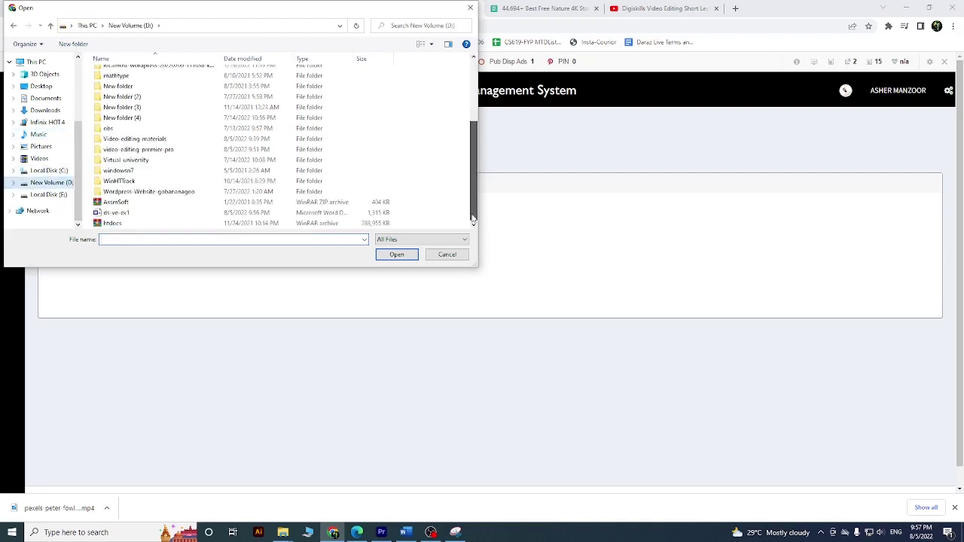
left_click(116, 216)
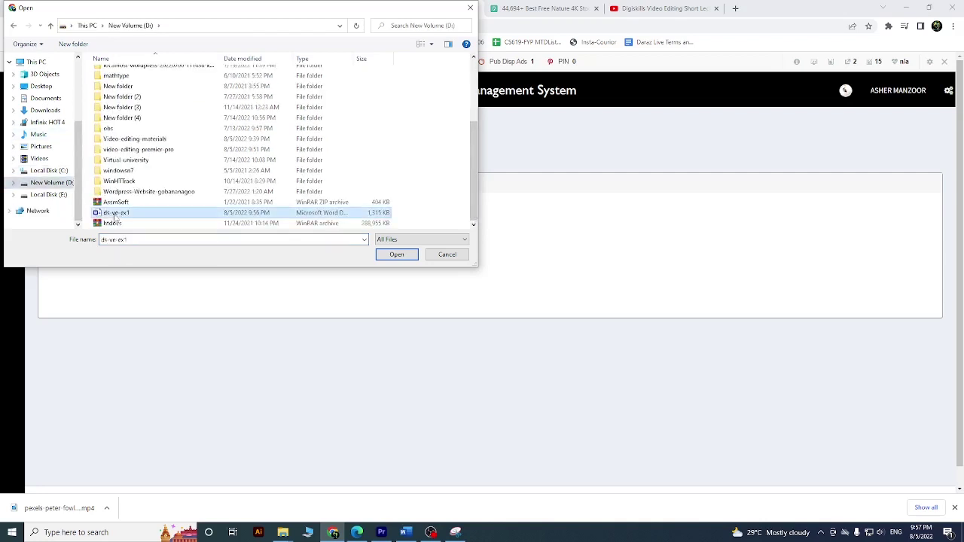
left_click(395, 255)
left_click(68, 238)
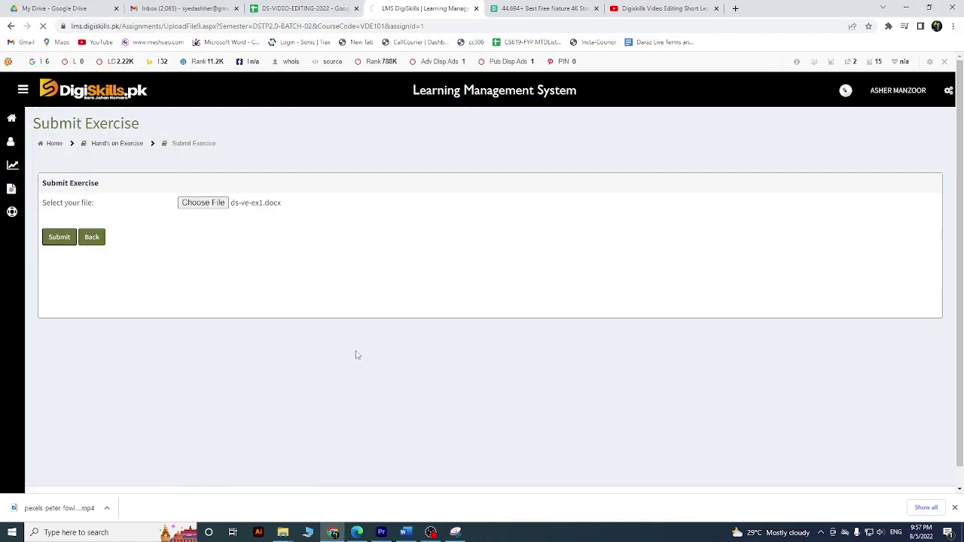